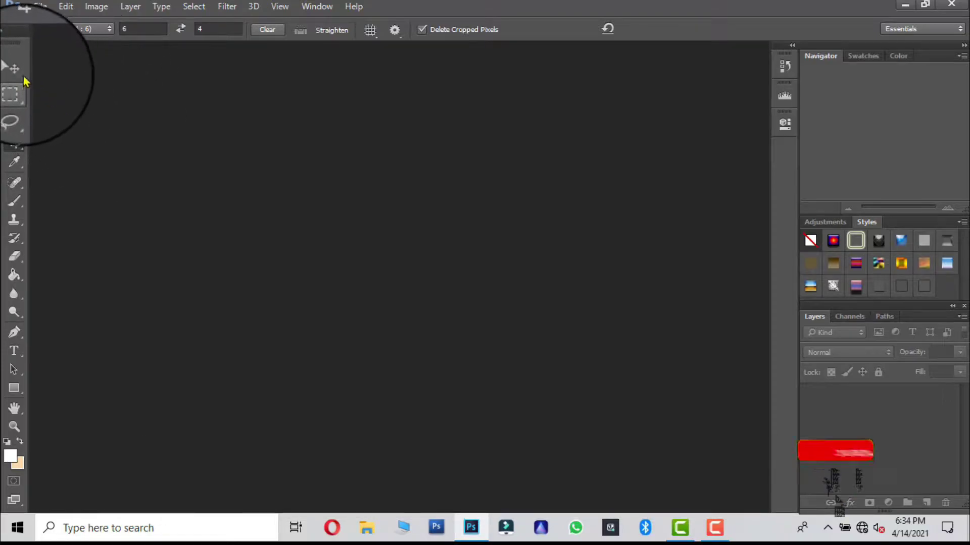
Select the Move tool, open IMG_5029.JPG from Local Disk (D:), and centre its window.
key("m")
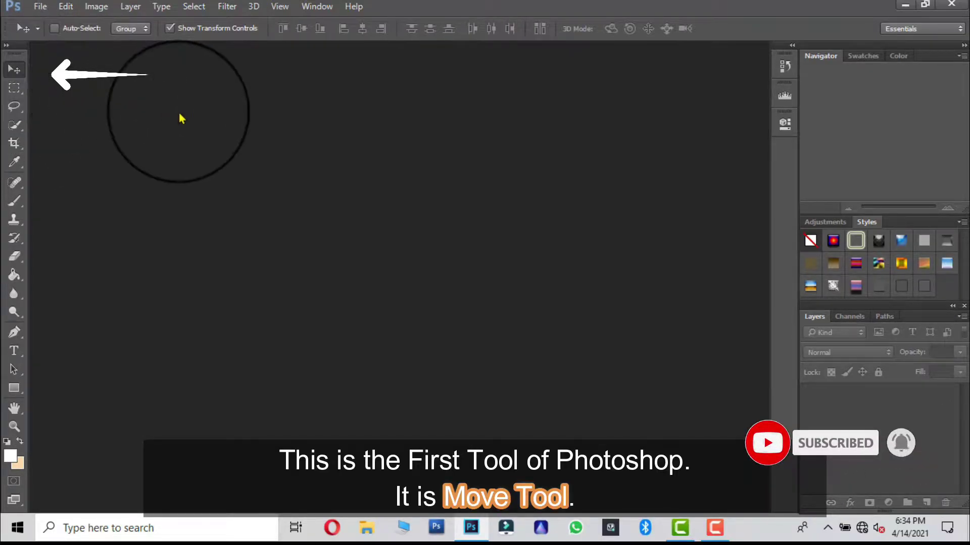
key("ctrl+o")
scroll(257, 244, "down", 2)
scroll(257, 237, "down", 2)
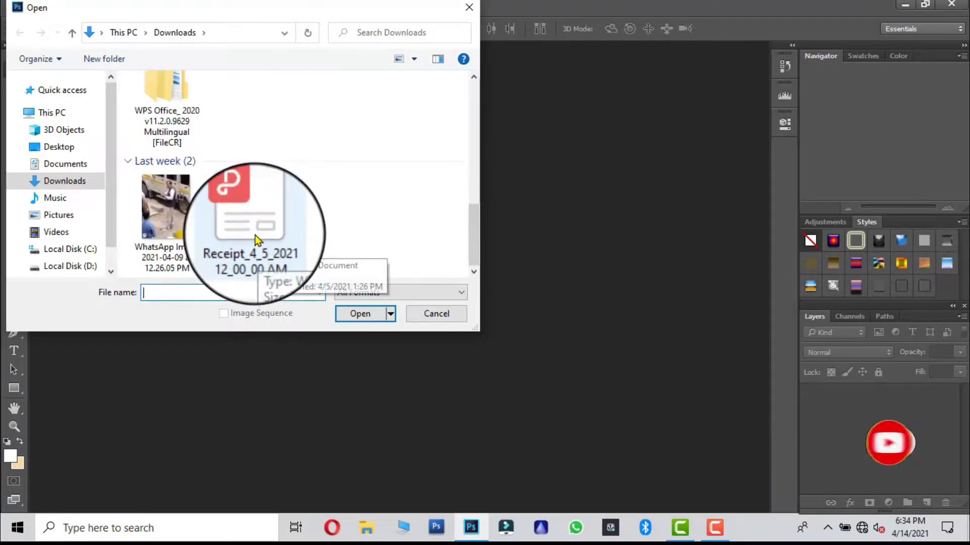
scroll(213, 217, "up", 4)
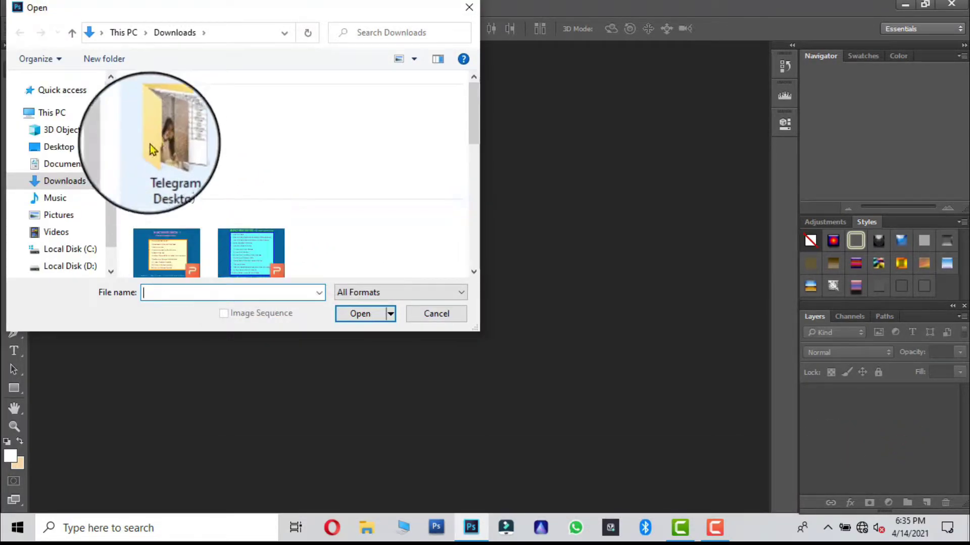
left_click(66, 215)
scroll(269, 189, "down", 5)
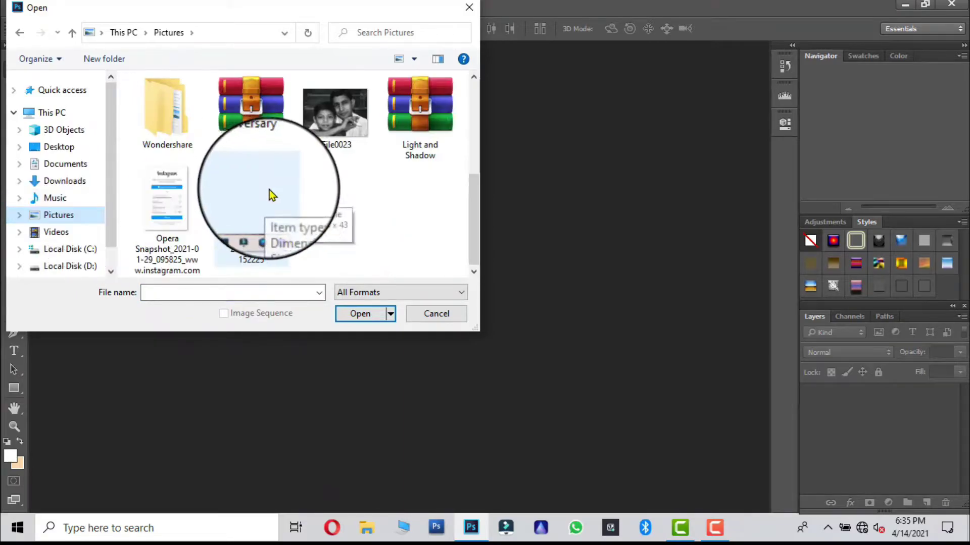
left_click(94, 265)
left_click(408, 202)
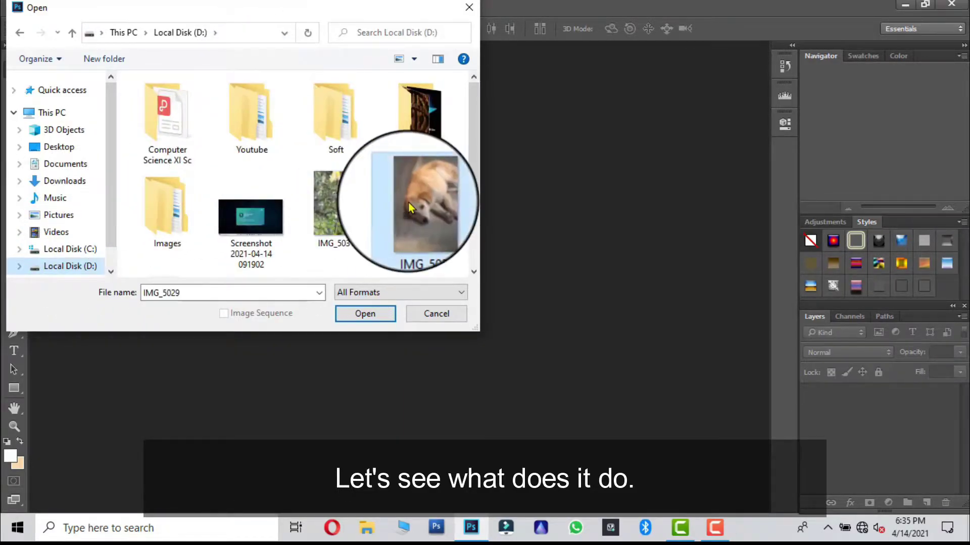
left_click(366, 314)
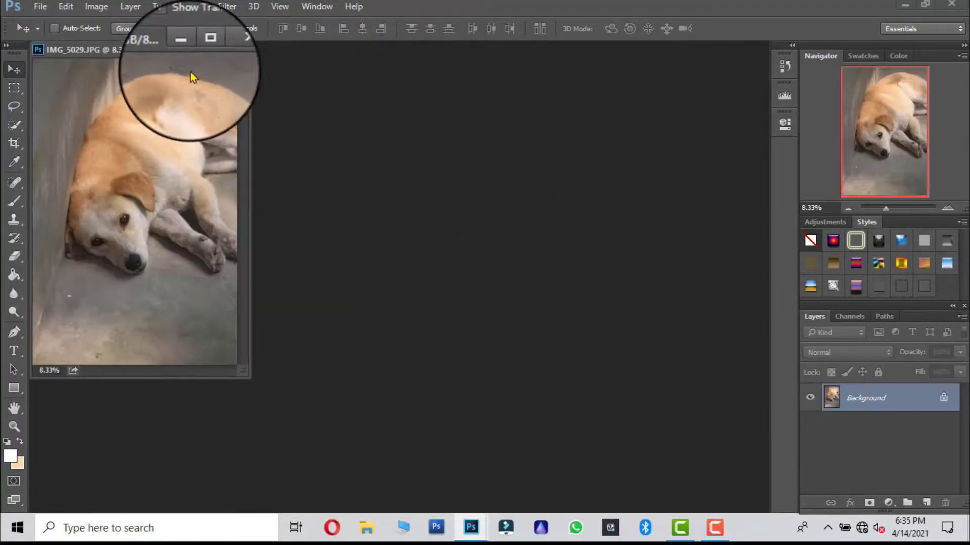
left_click_drag(146, 60, 414, 99)
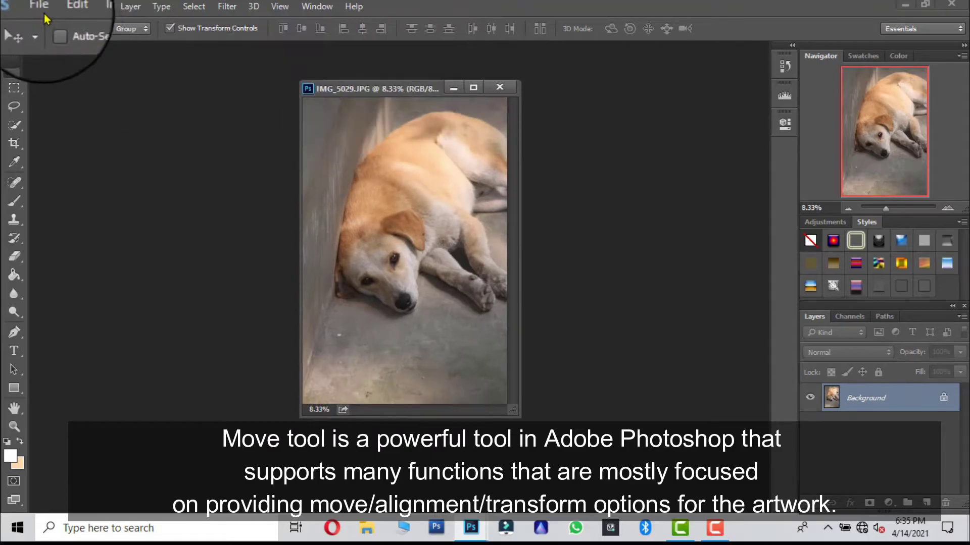
Create a new blank document and drag the dog photo into it as Layer 1.
left_click(40, 6)
left_click(56, 24)
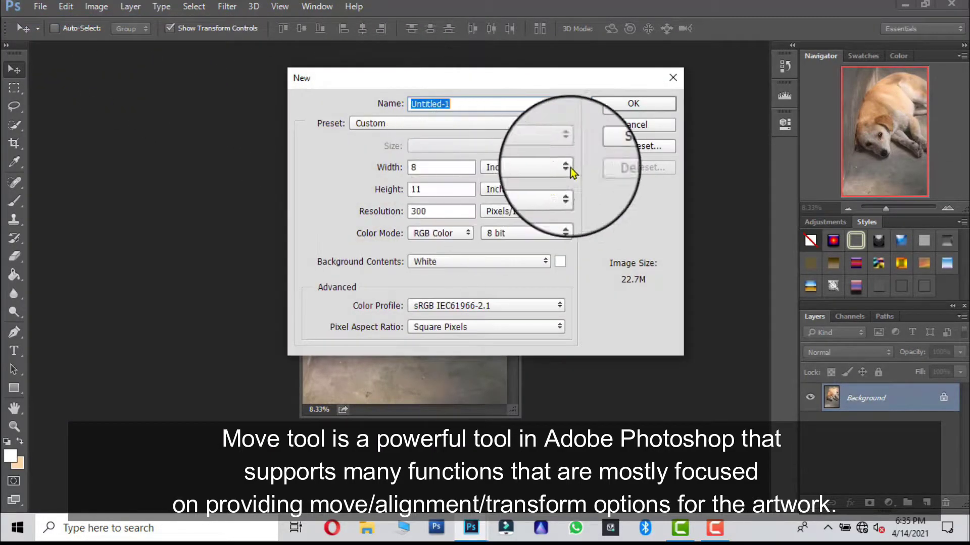
left_click(634, 104)
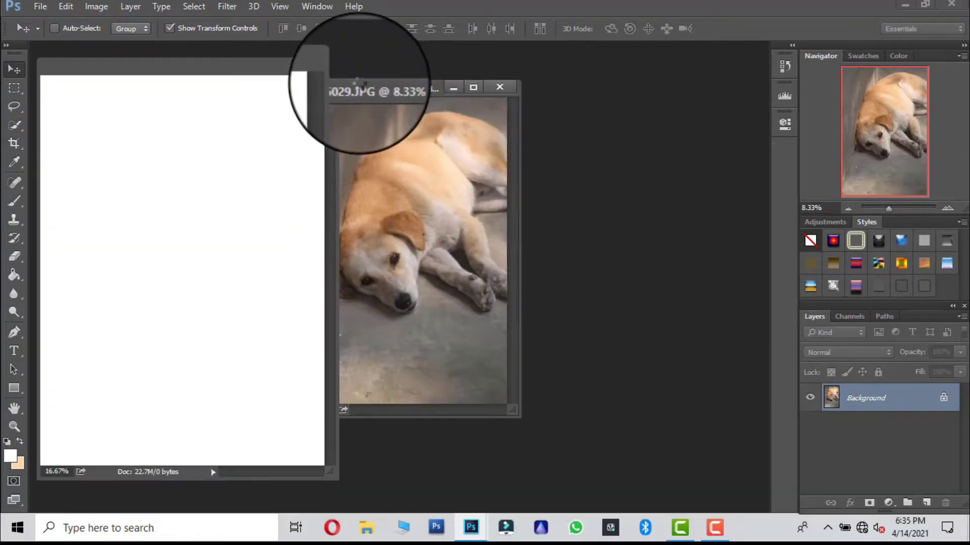
left_click_drag(359, 86, 443, 92)
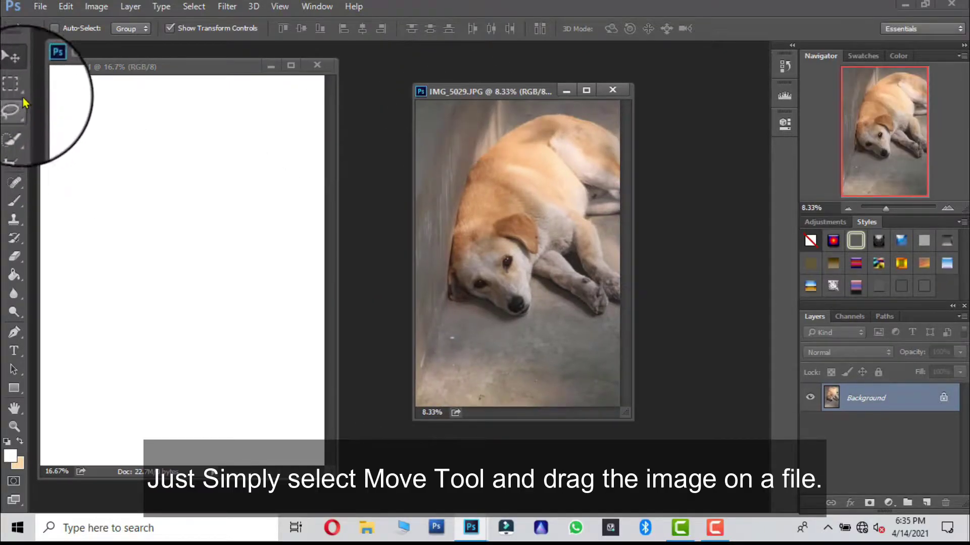
left_click_drag(516, 216, 214, 213)
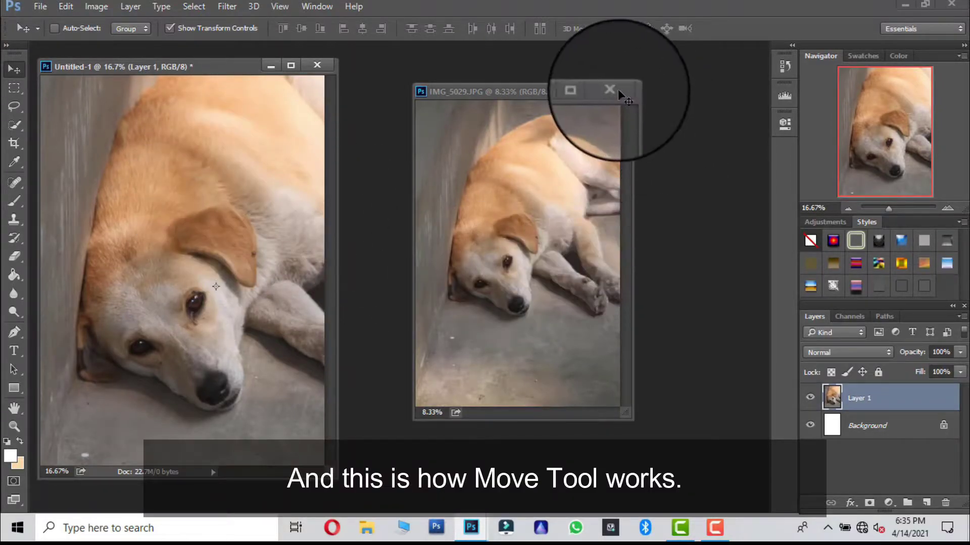
Close IMG_5029, then close Untitled-1 without saving.
key("ctrl+w")
left_click(291, 65)
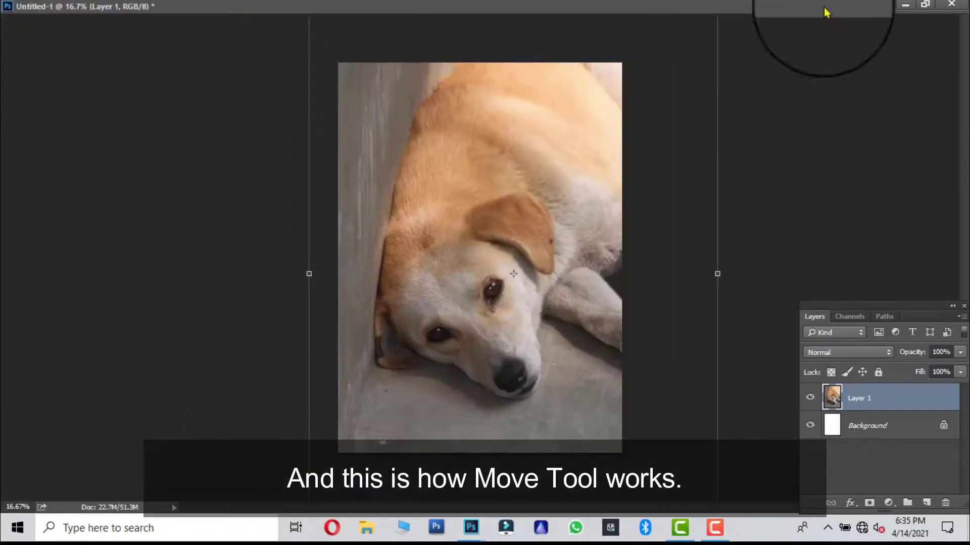
left_click(927, 6)
left_click(319, 59)
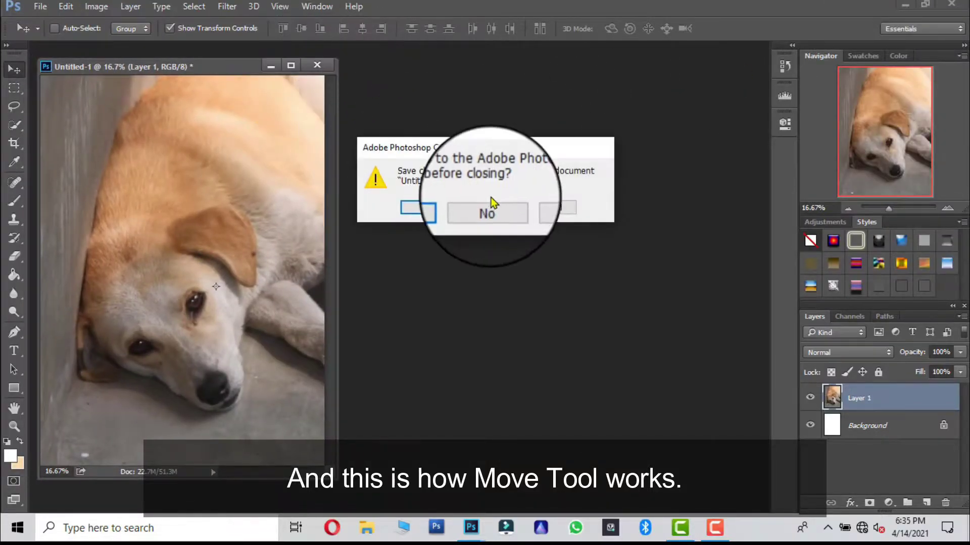
left_click(498, 209)
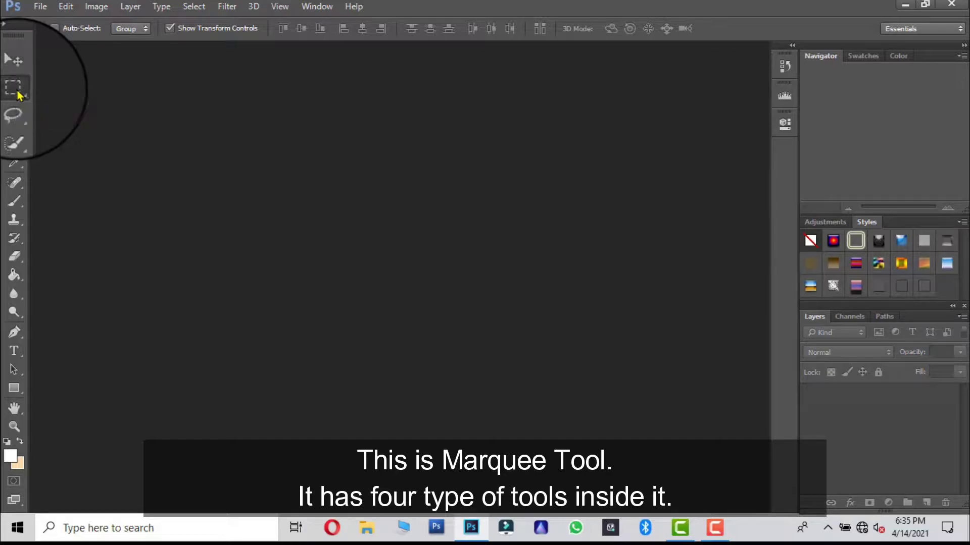
Choose the Rectangular Marquee tool and reopen IMG_5029.
left_click(18, 93)
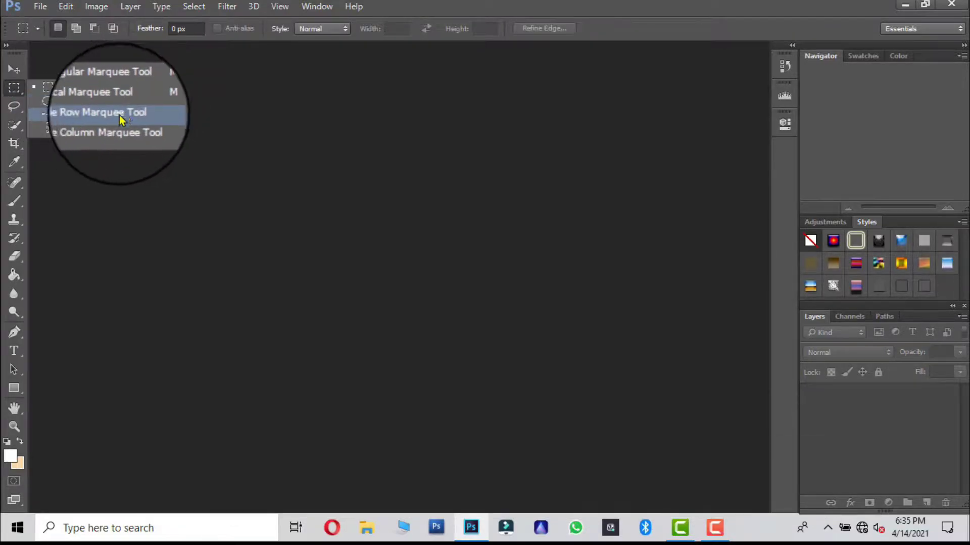
left_click(93, 97)
key("ctrl+o")
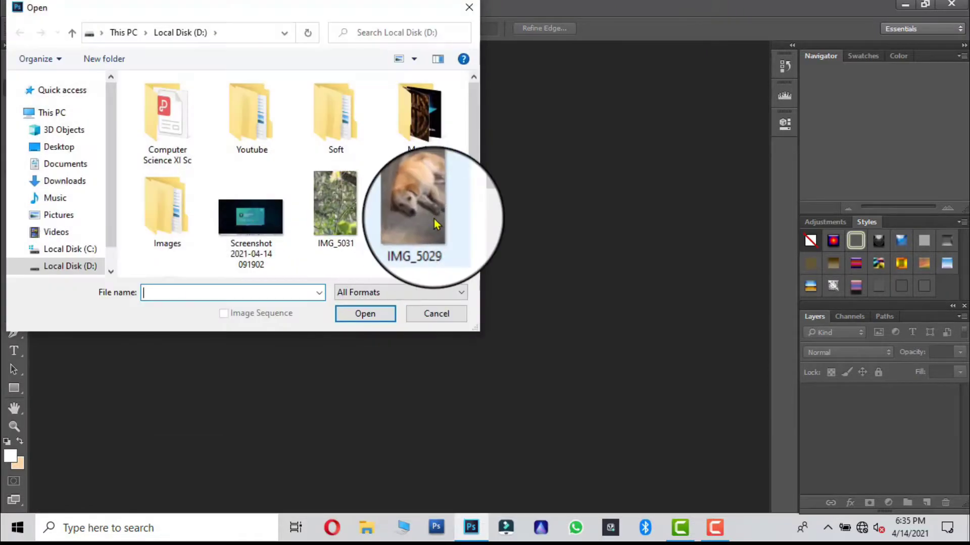
left_click(436, 224)
left_click(387, 313)
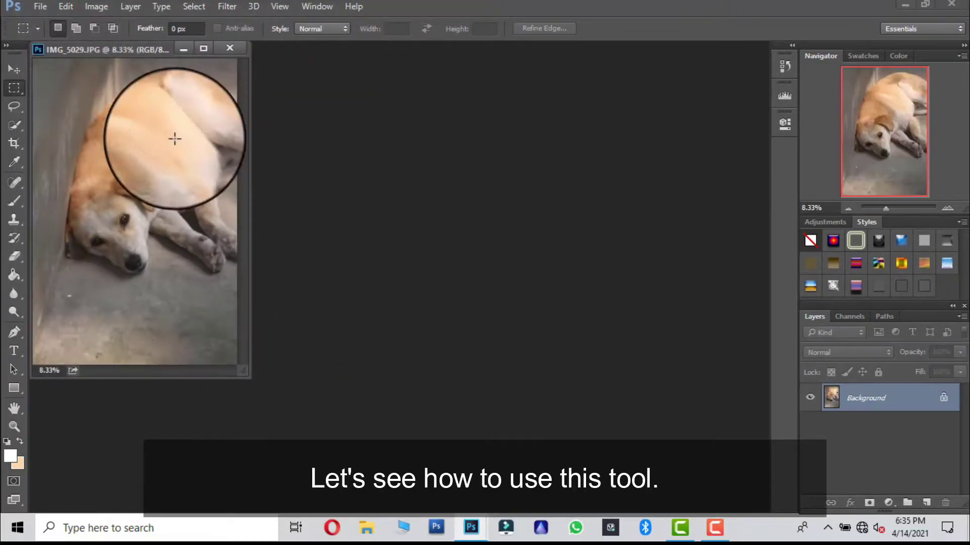
Select a rectangle around the dog and refine its edge with radius 5.5, output to layer with mask.
left_click_drag(56, 92, 220, 305)
right_click(125, 104)
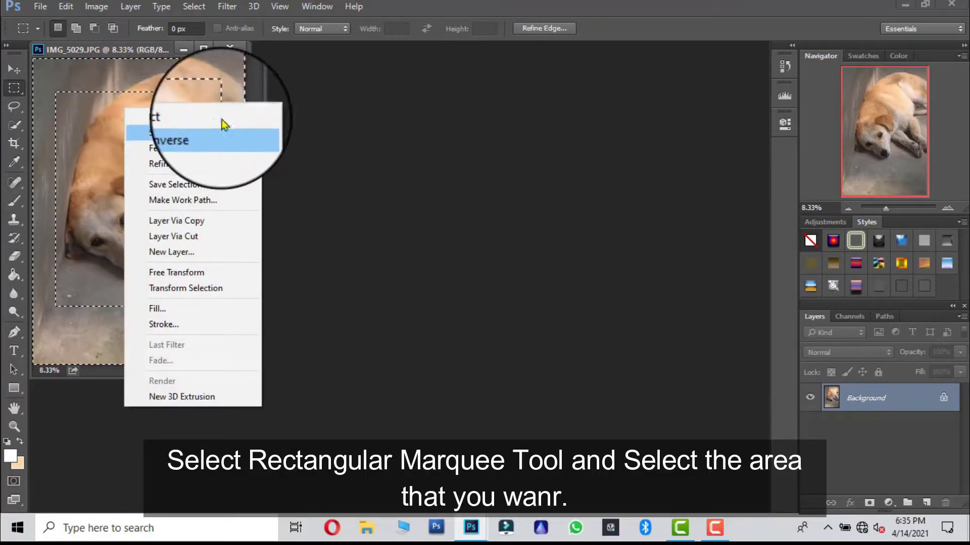
left_click(212, 130)
left_click(539, 29)
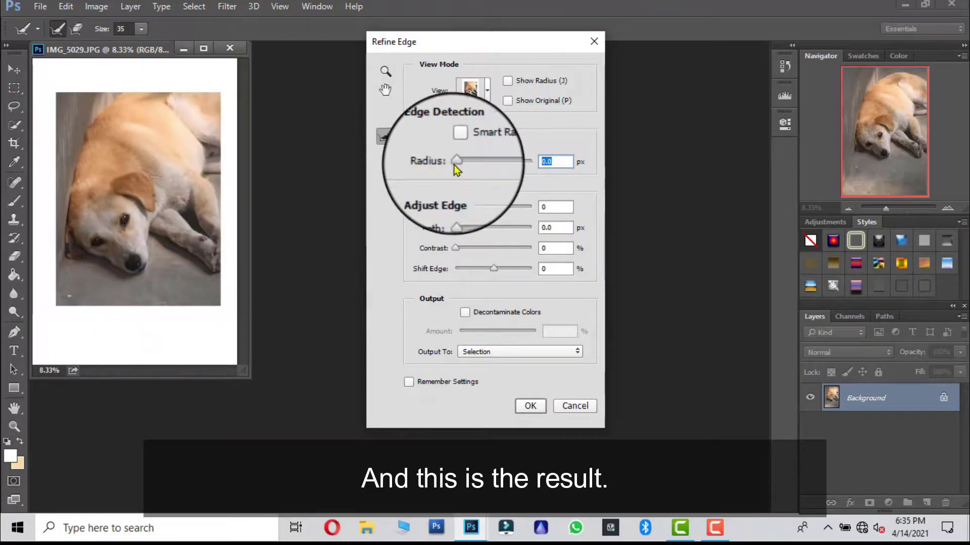
left_click_drag(456, 162, 477, 161)
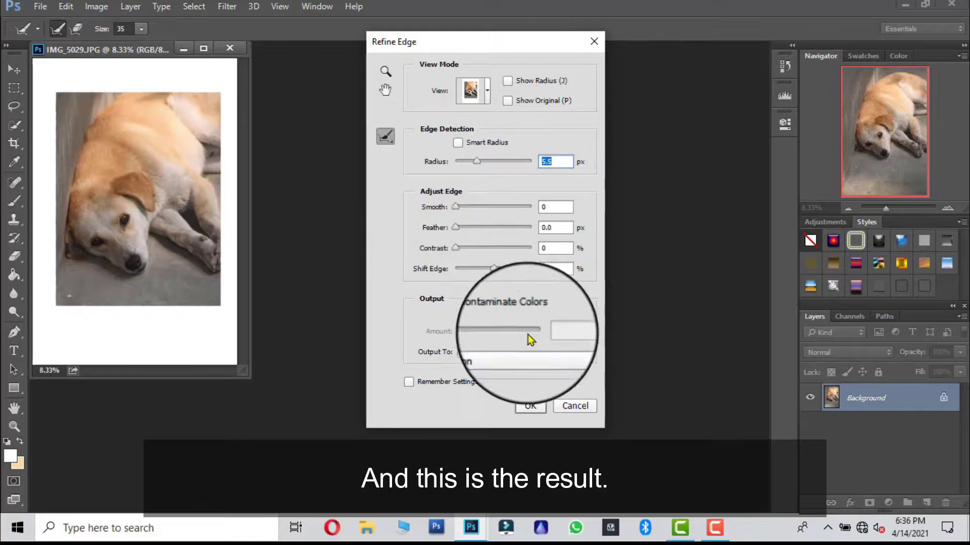
left_click(525, 353)
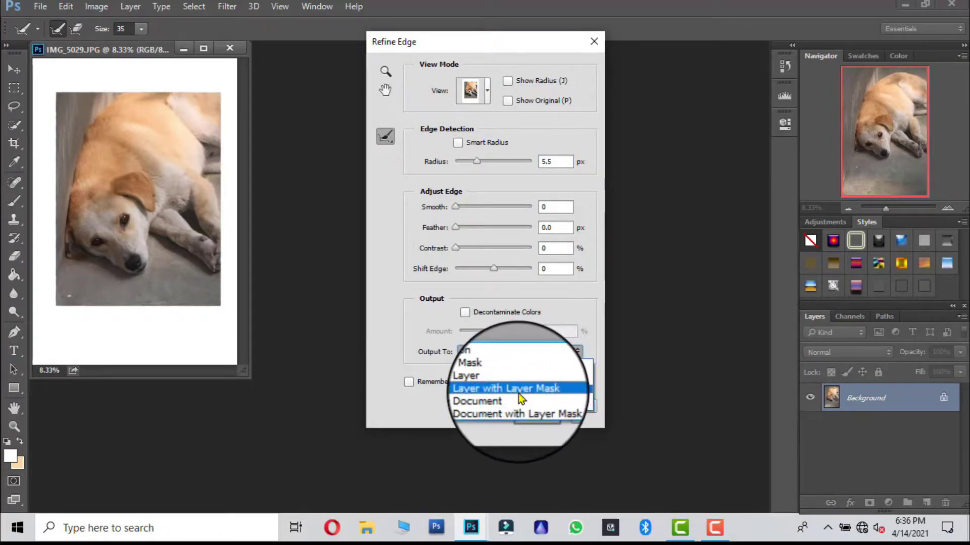
left_click(520, 396)
left_click(530, 409)
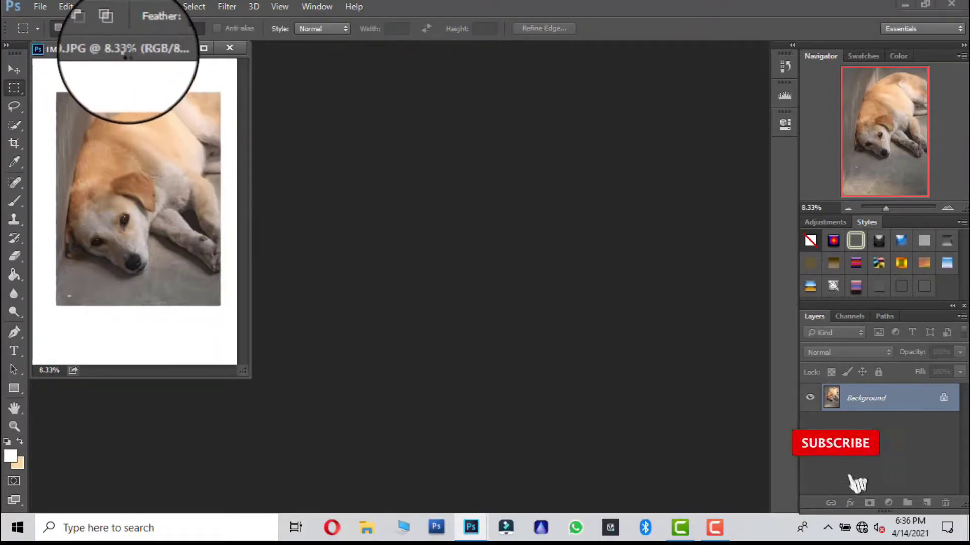
left_click_drag(130, 50, 277, 72)
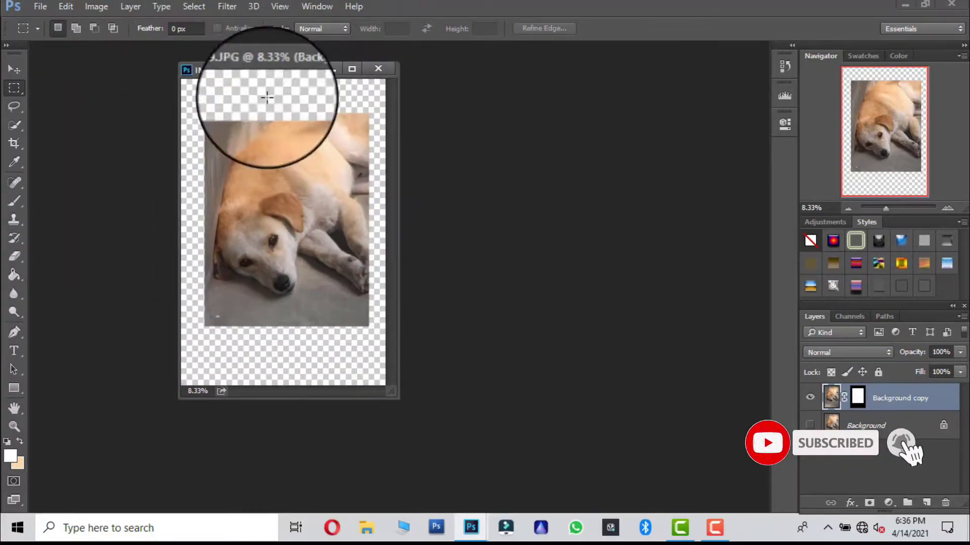
Draw an elliptical selection positioned over the dog's face.
right_click(14, 88)
left_click(48, 99)
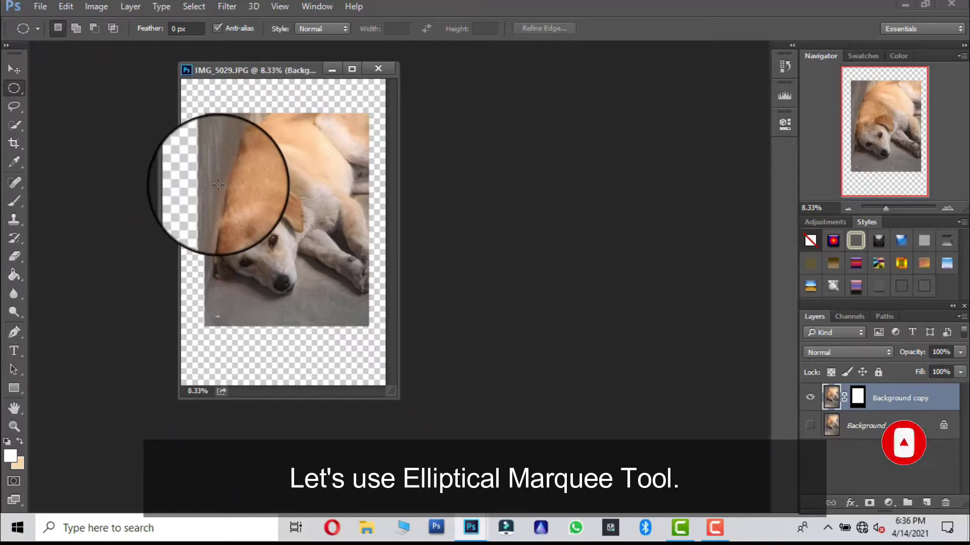
left_click_drag(217, 182, 336, 307)
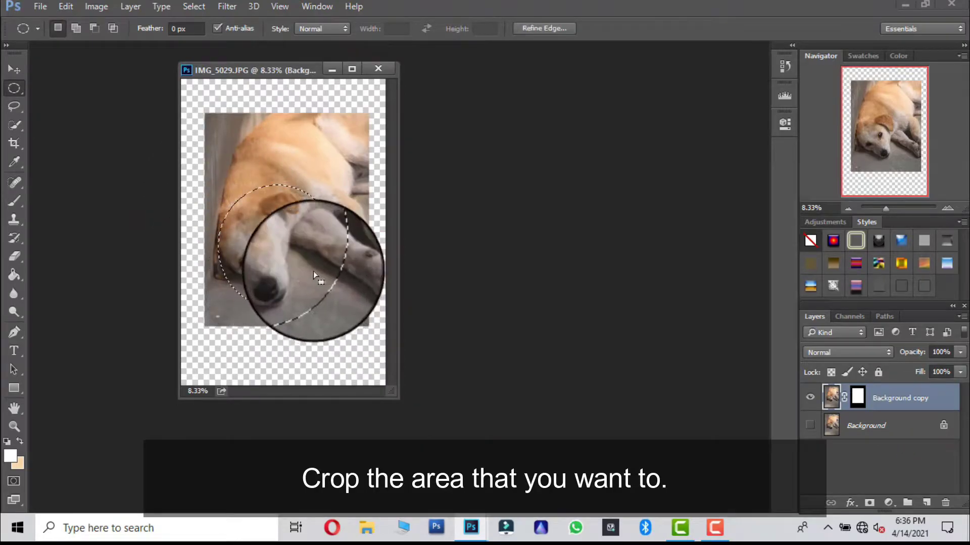
left_click_drag(313, 271, 287, 252)
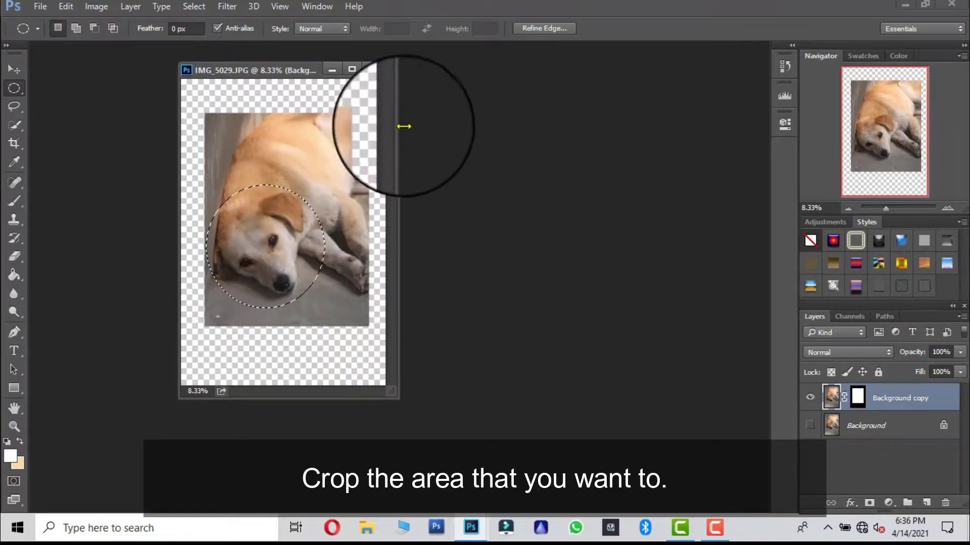
Refine the ellipse's edge with radius about 4.5 px, then close the photo without saving.
left_click(543, 29)
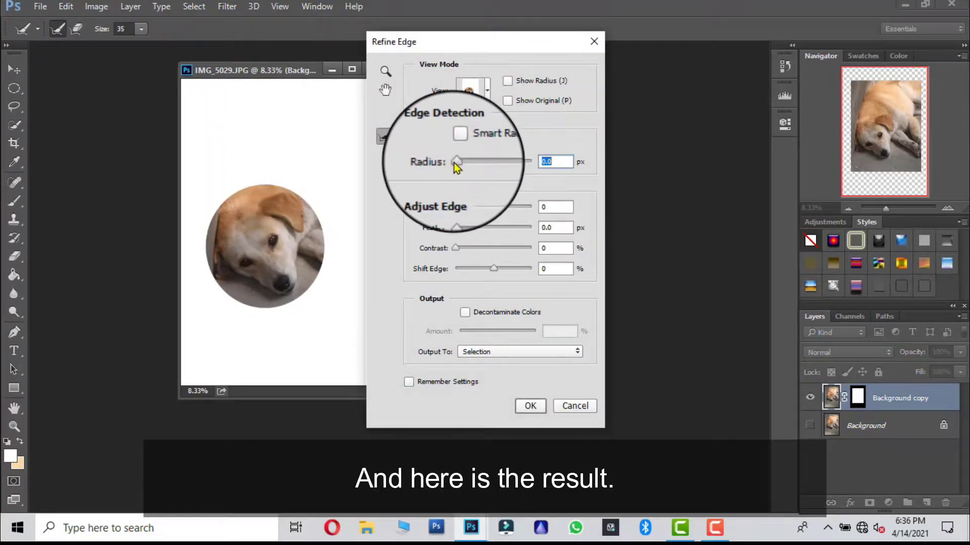
left_click_drag(455, 162, 473, 162)
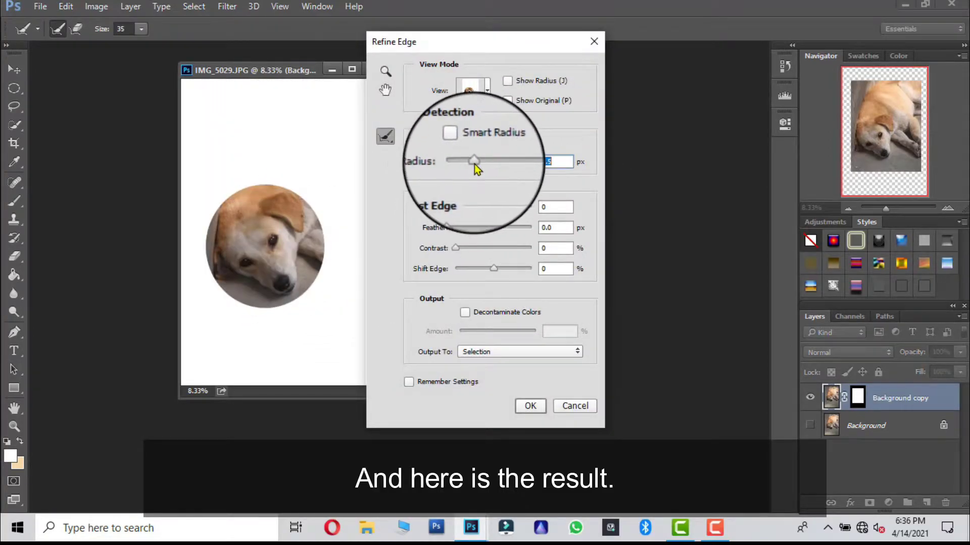
left_click(538, 411)
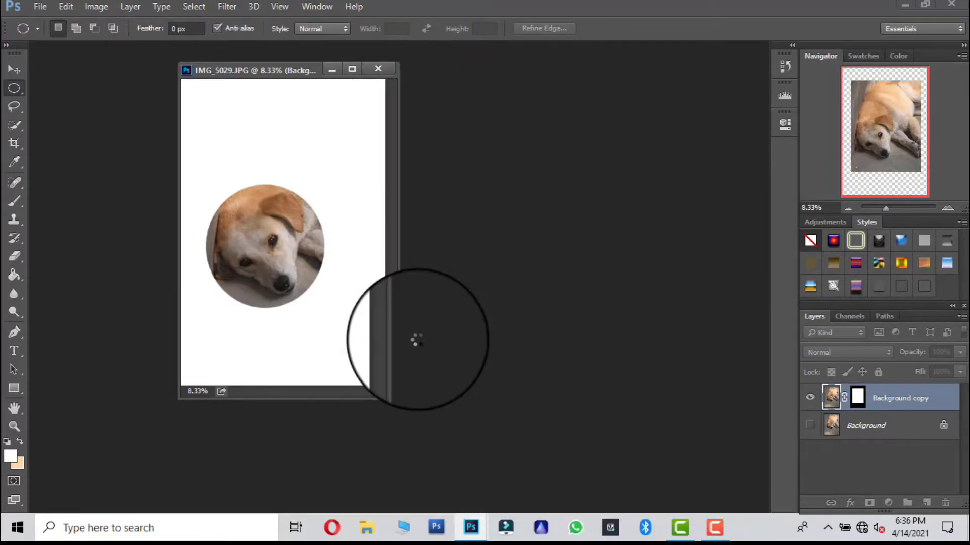
left_click(380, 70)
left_click(490, 208)
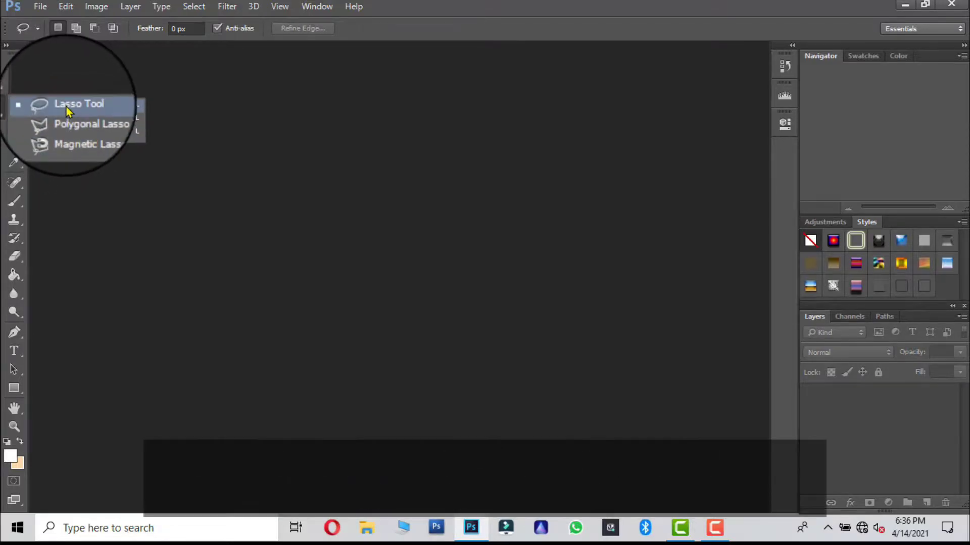
Choose the Lasso tool and reopen IMG_5029.
left_click(67, 110)
key("ctrl+o")
left_click(420, 219)
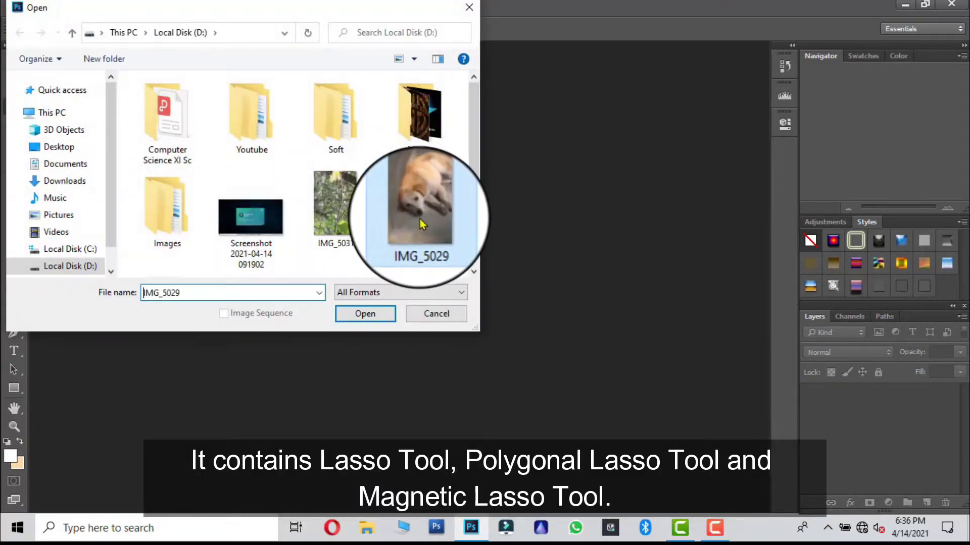
left_click(375, 312)
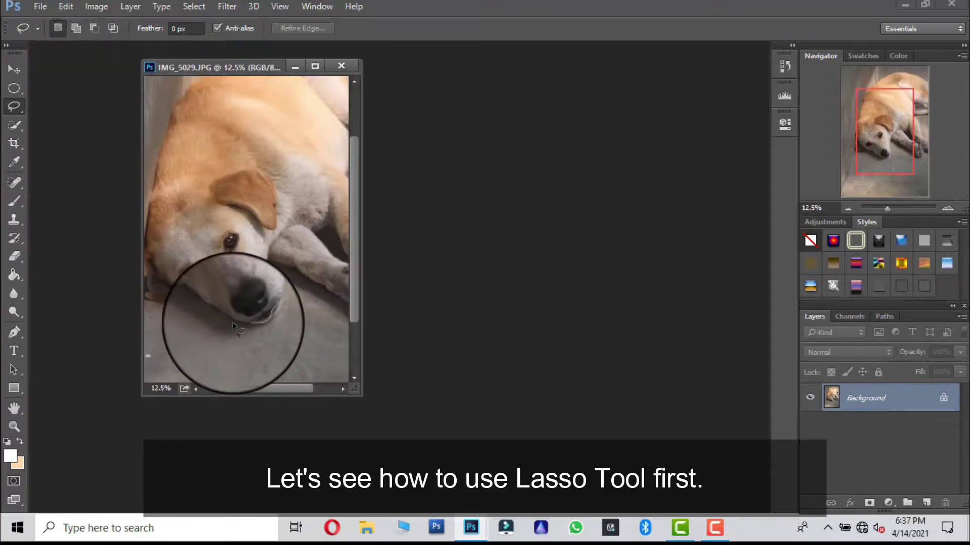
Trace a freehand selection around the dog's head and apply Refine Edge.
mouse_move(266, 310)
left_mouse_down()
mouse_move(179, 295)
mouse_move(152, 253)
mouse_move(151, 227)
mouse_move(216, 189)
mouse_move(268, 247)
mouse_move(266, 309)
left_mouse_up()
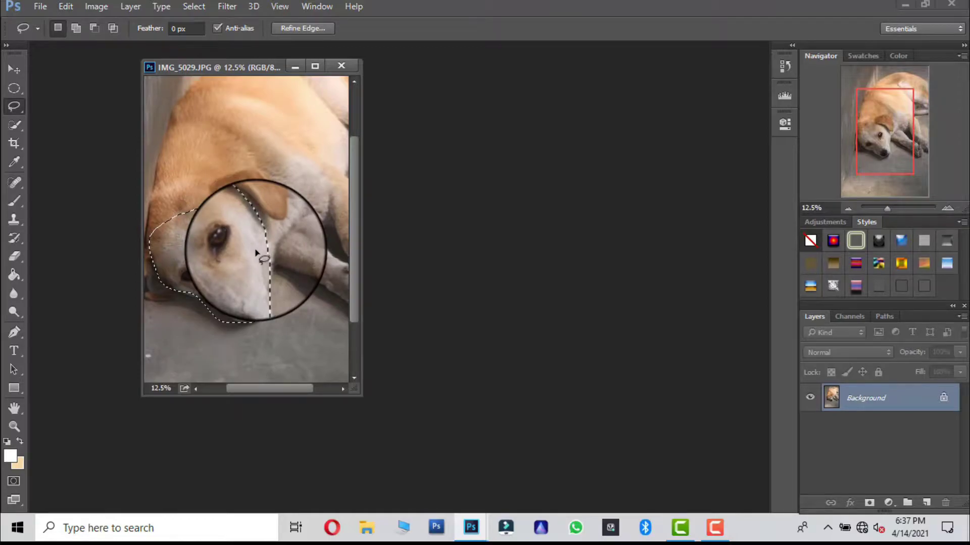
right_click(245, 199)
left_click(309, 271)
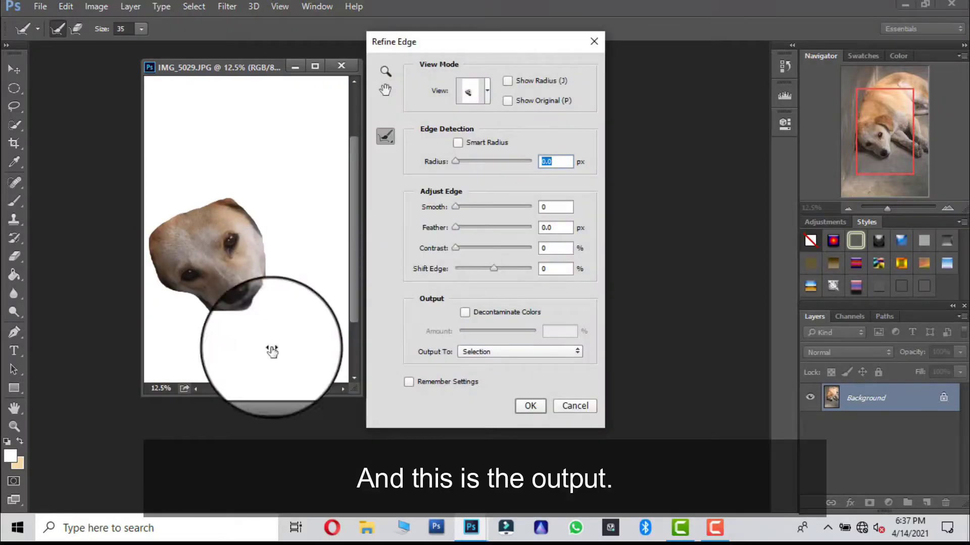
left_click(530, 406)
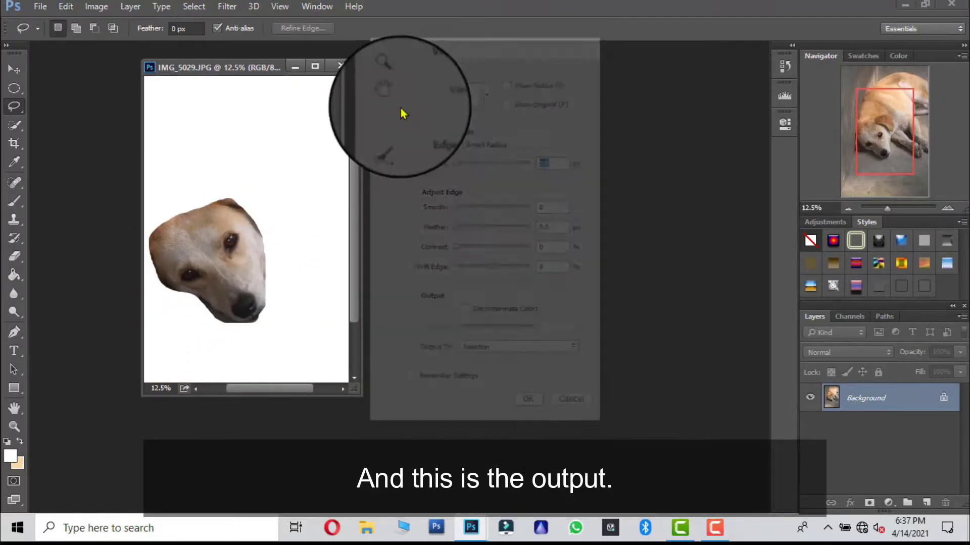
Outline the dog's head with a four-corner Polygonal Lasso selection.
right_click(20, 116)
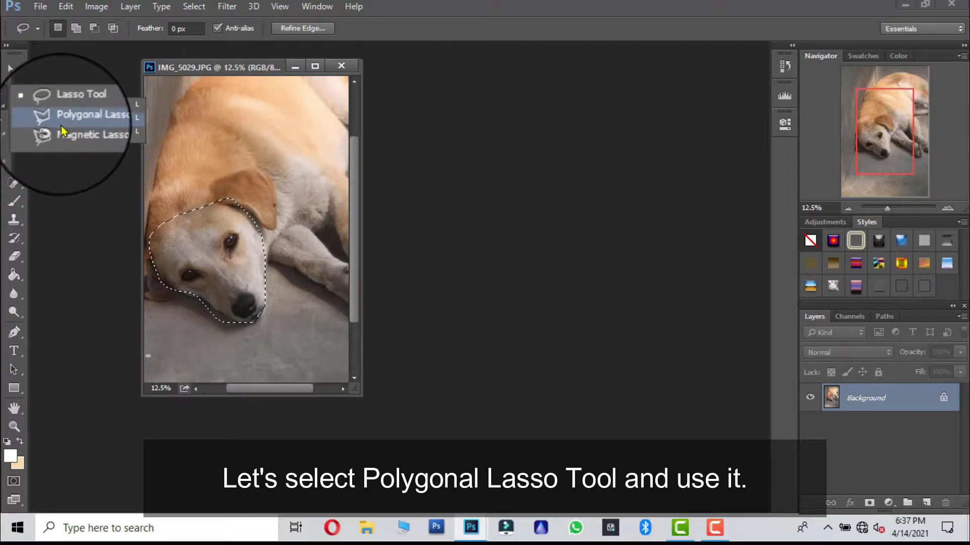
left_click(76, 115)
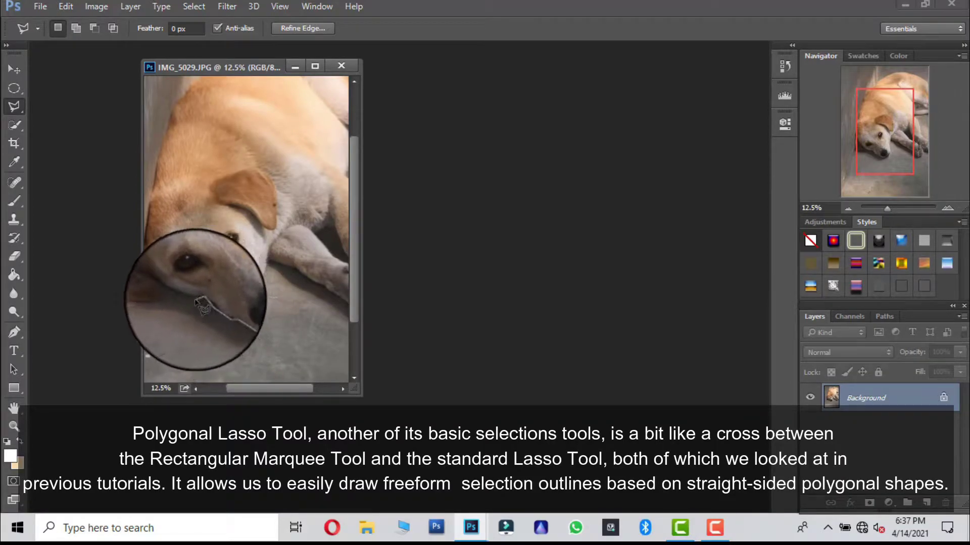
left_click(201, 305)
left_click(152, 256)
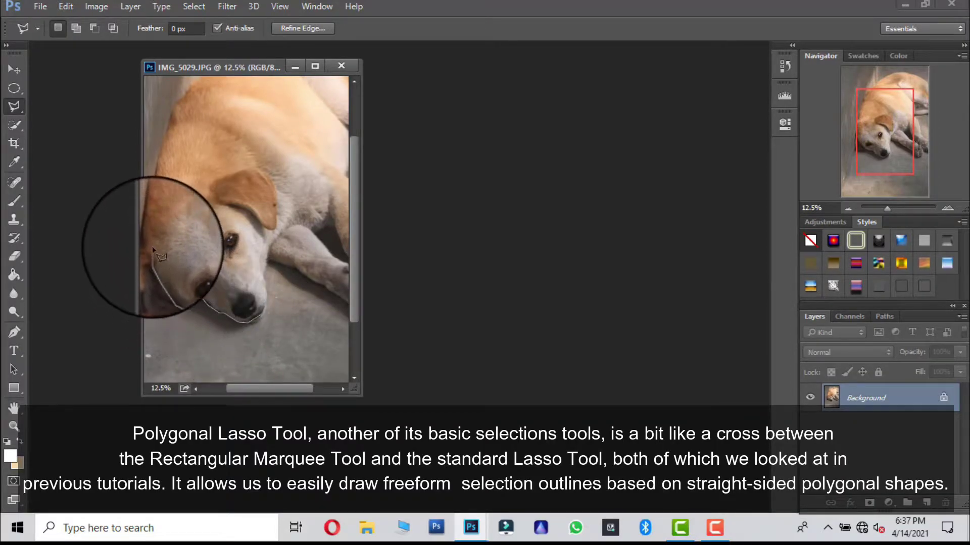
left_click(211, 204)
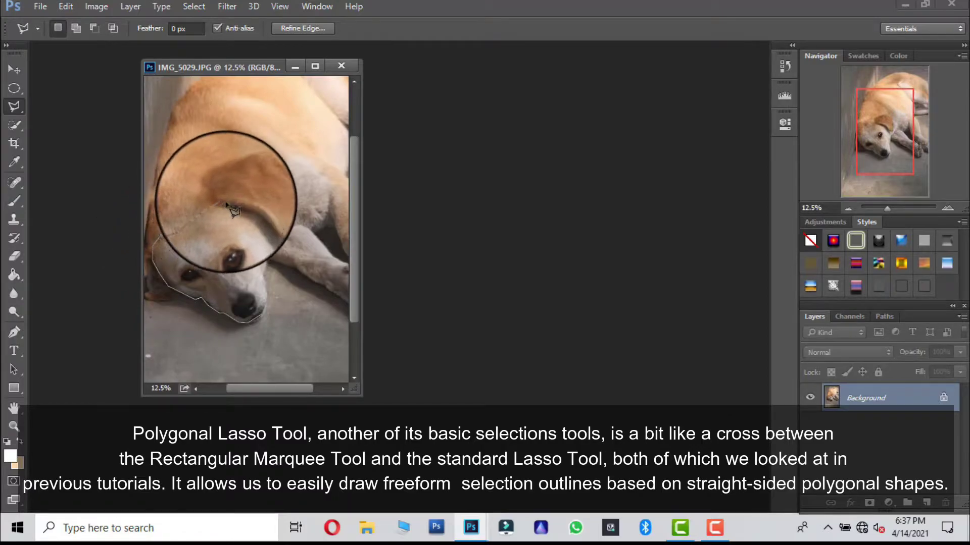
left_click(277, 225)
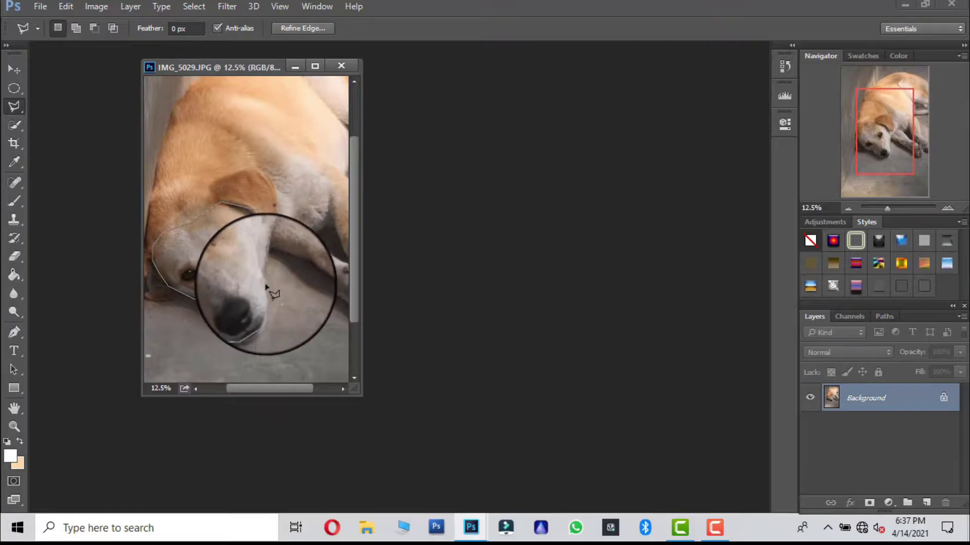
double_click(264, 316)
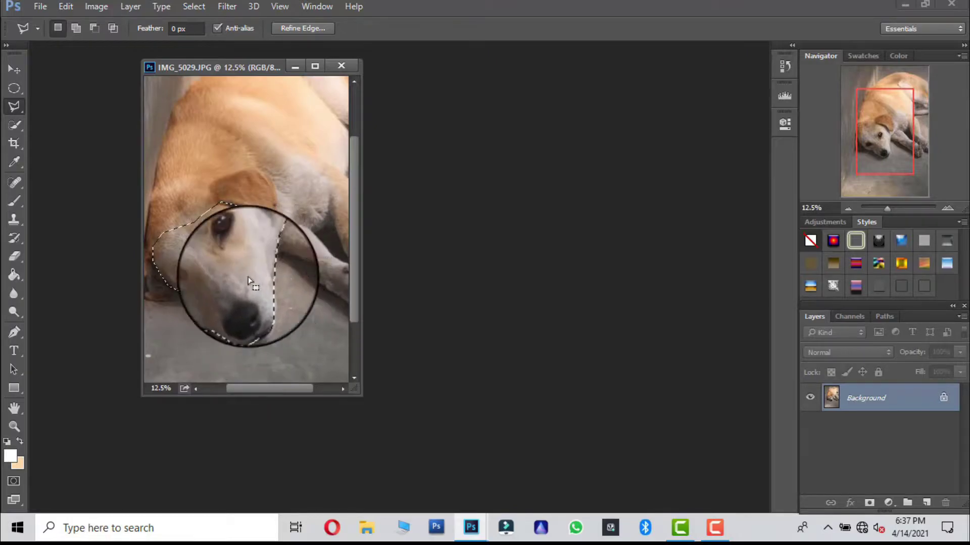
Apply Refine Edge to the polygonal head selection.
right_click(249, 275)
left_click(288, 272)
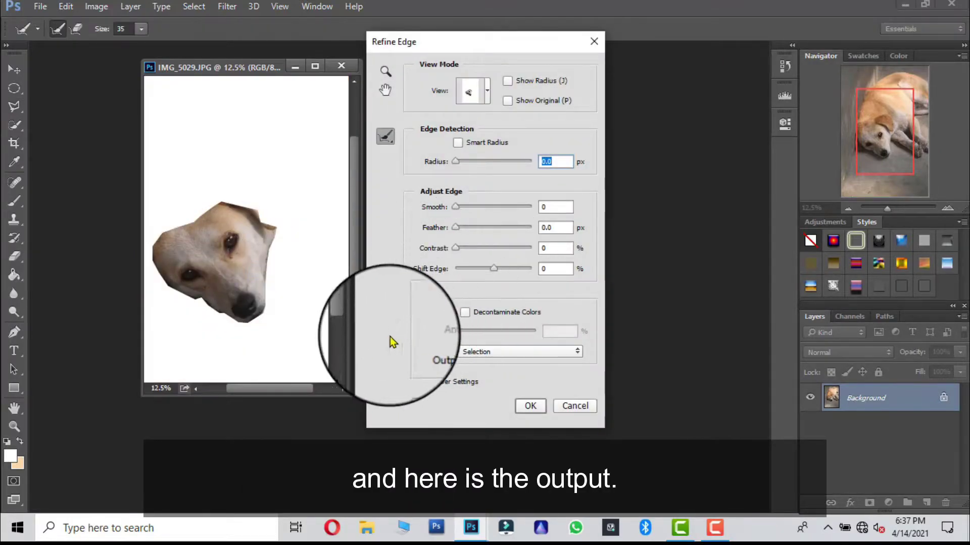
left_click(530, 407)
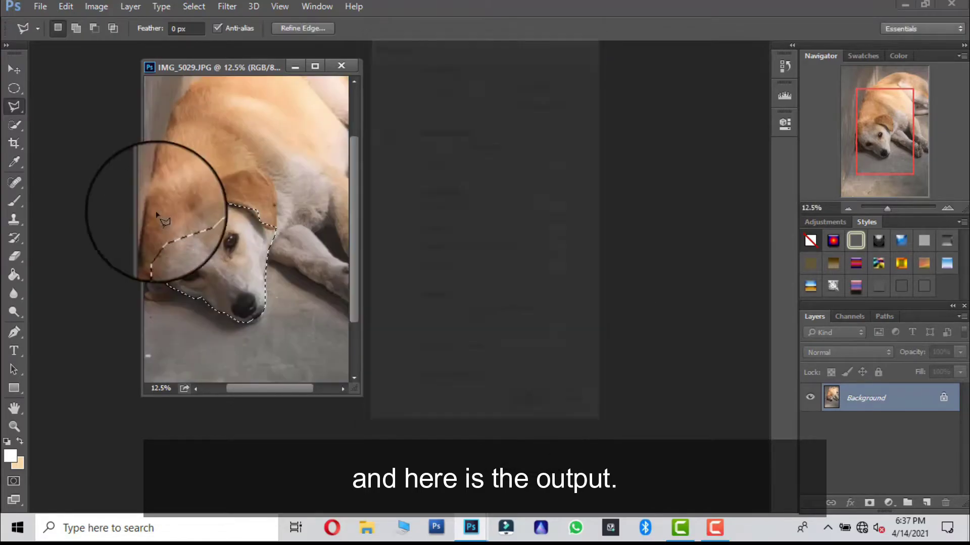
right_click(17, 113)
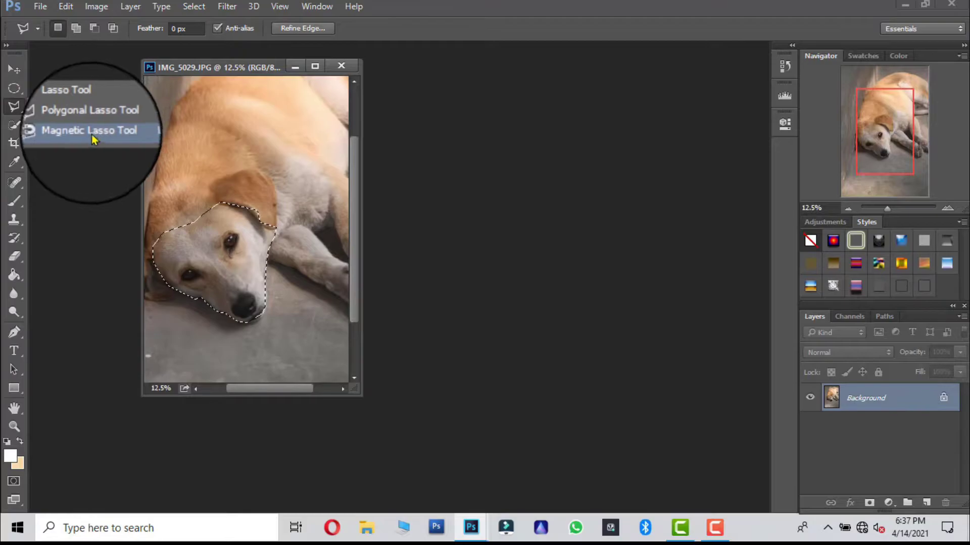
Trace the dog's head with the Magnetic Lasso and apply Refine Edge.
left_click(92, 134)
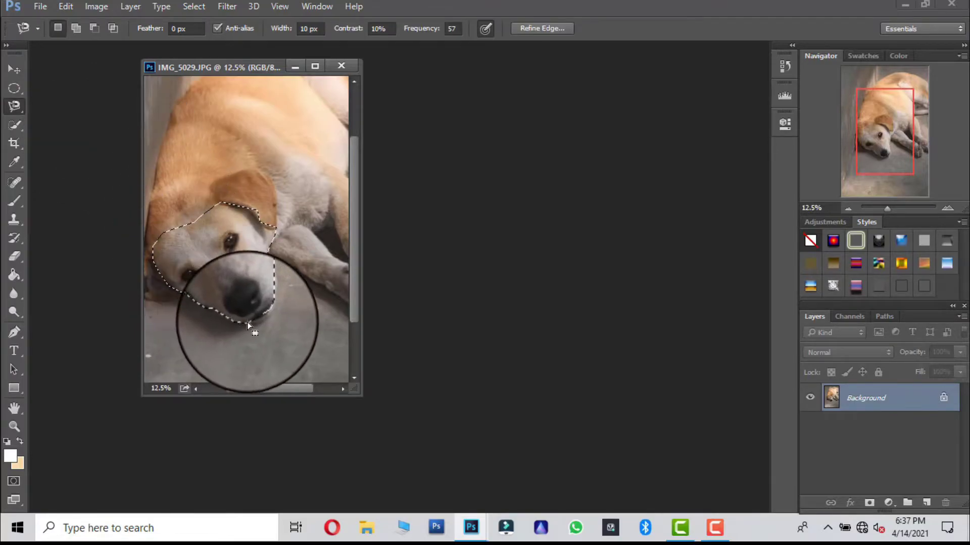
left_click(161, 286)
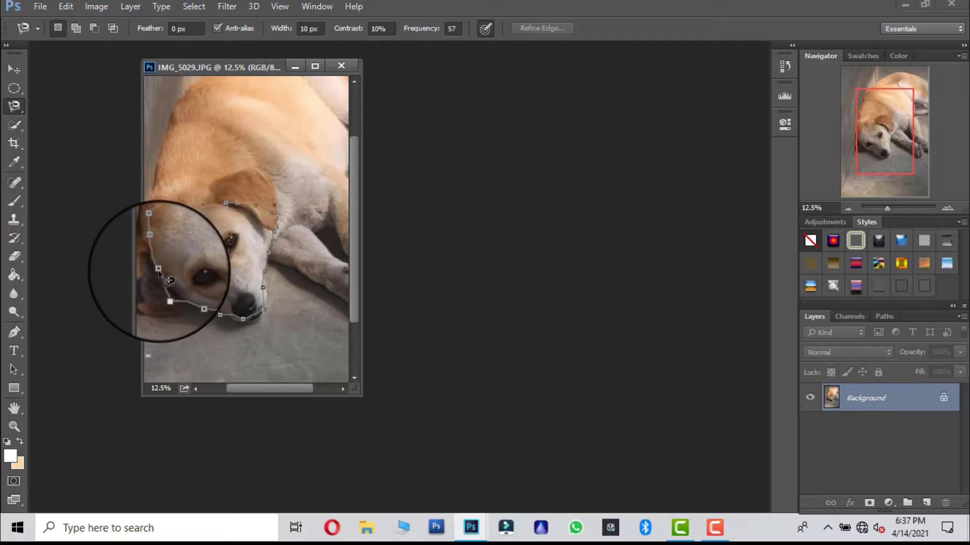
double_click(168, 281)
right_click(201, 252)
left_click(239, 273)
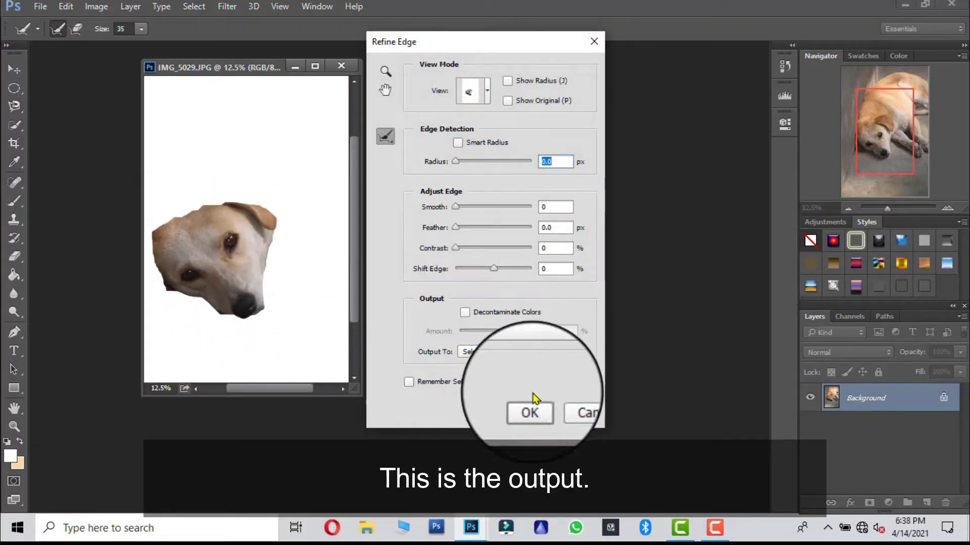
left_click(539, 410)
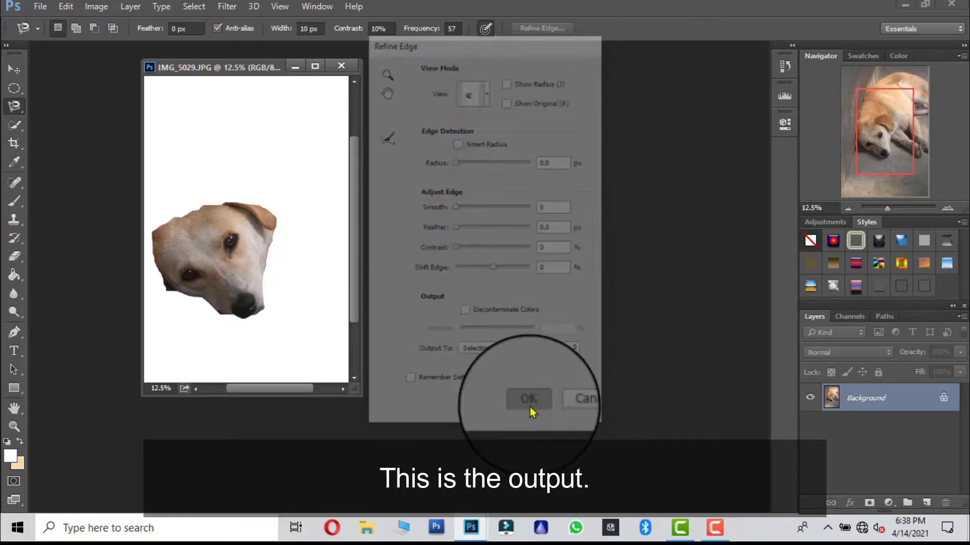
Close the photo, cancelling the first save prompt, then closing again.
left_click(347, 67)
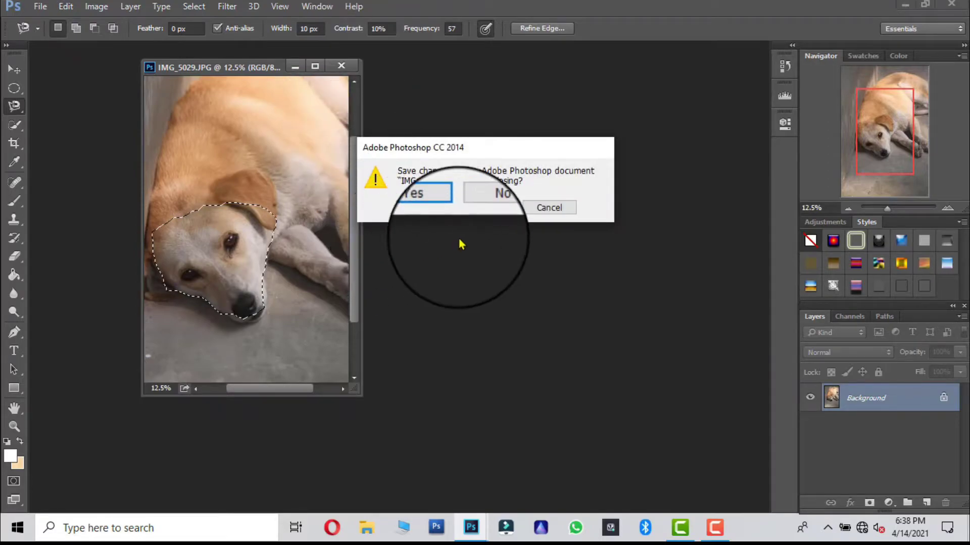
left_click(552, 211)
left_click(341, 66)
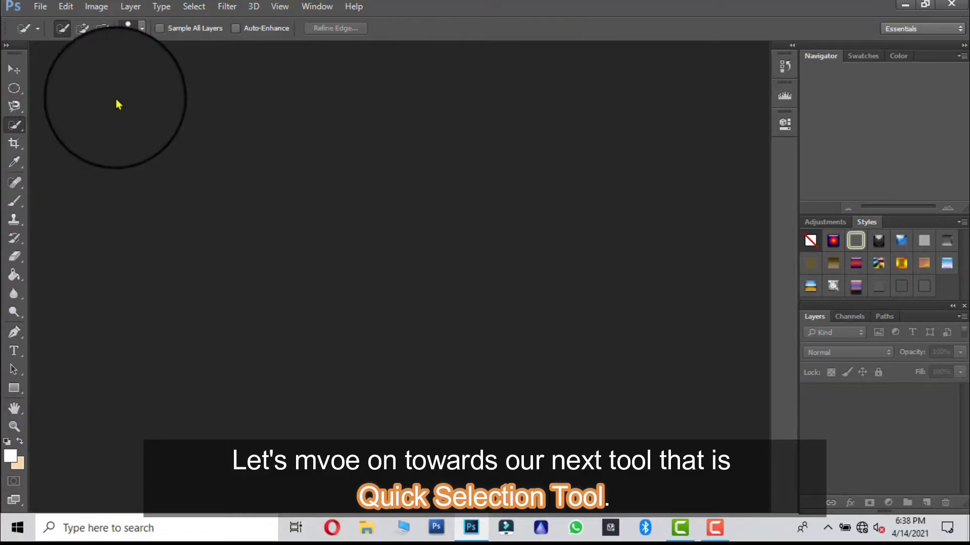
Reopen IMG_5029 and make a Quick Selection of the dog, Alt-subtracting the paw area.
key("ctrl+o")
left_click(399, 222)
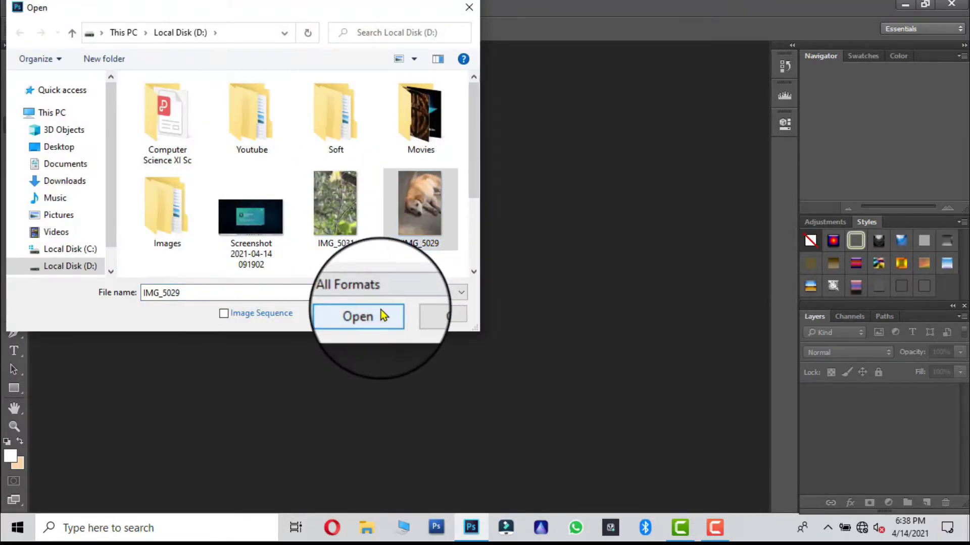
left_click(379, 313)
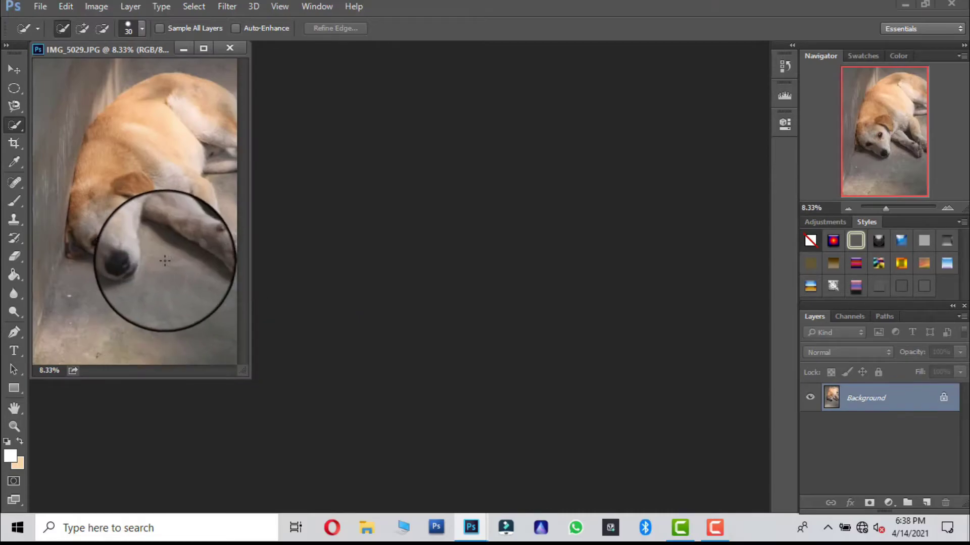
right_click(161, 257)
left_click(151, 298)
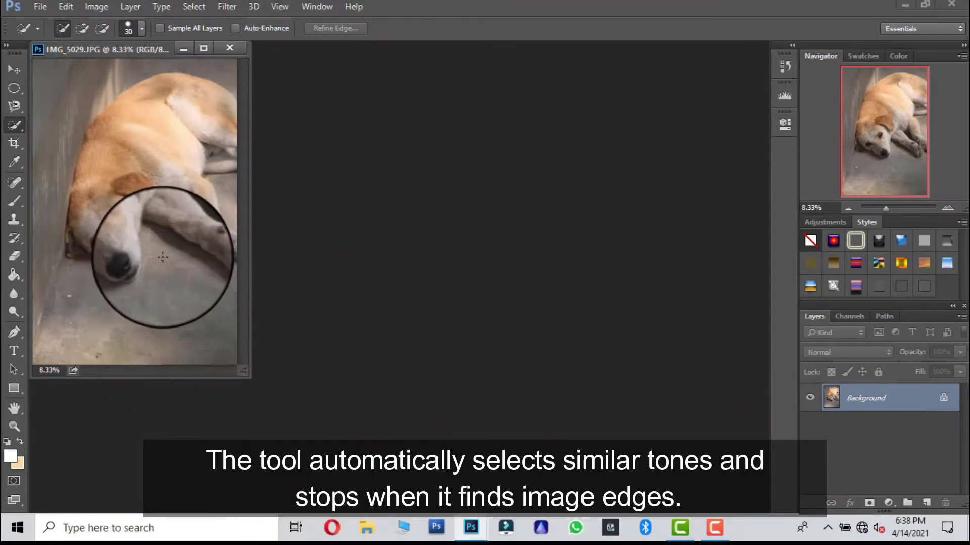
mouse_move(170, 264)
left_mouse_down()
mouse_move(143, 330)
mouse_move(61, 90)
mouse_move(117, 65)
mouse_move(227, 73)
mouse_move(232, 101)
left_mouse_up()
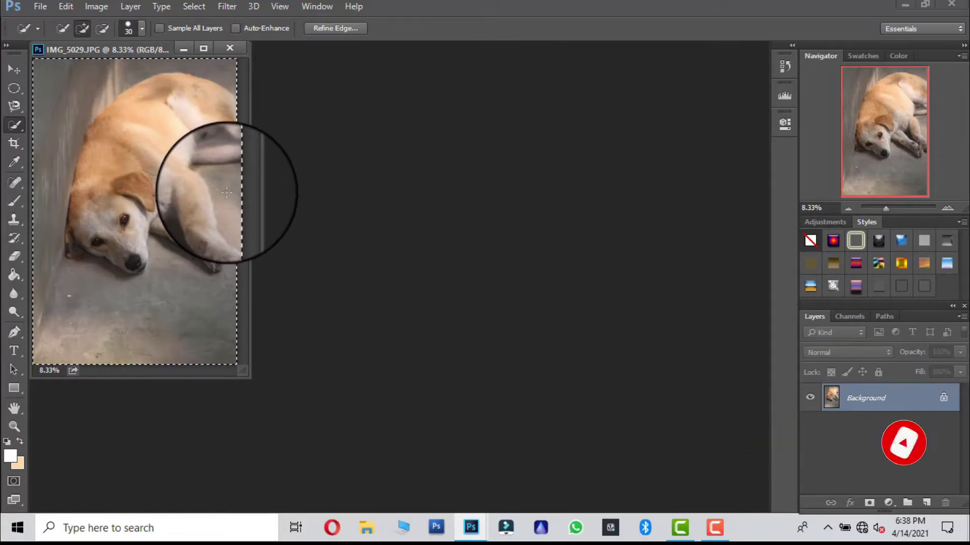
key("alt")
mouse_move(200, 240)
left_mouse_down()
mouse_move(151, 206)
mouse_move(210, 242)
mouse_move(220, 265)
mouse_move(216, 216)
mouse_move(228, 227)
mouse_move(195, 217)
mouse_move(201, 189)
mouse_move(141, 206)
mouse_move(104, 277)
mouse_move(103, 247)
mouse_move(87, 217)
mouse_move(156, 108)
mouse_move(212, 104)
mouse_move(225, 134)
mouse_move(216, 164)
mouse_move(158, 174)
mouse_move(157, 191)
left_mouse_up()
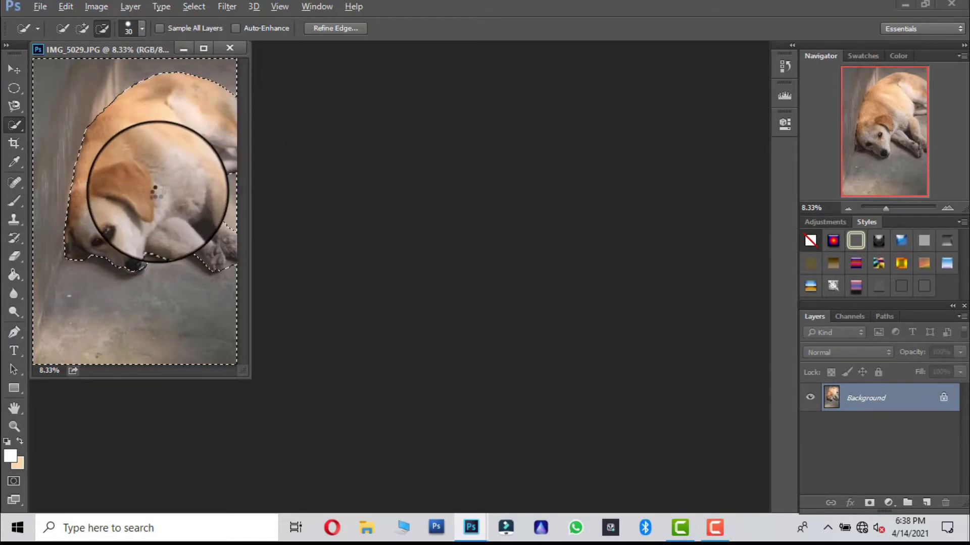
Refine the selection's edge and output it to a new layer with mask.
right_click(157, 191)
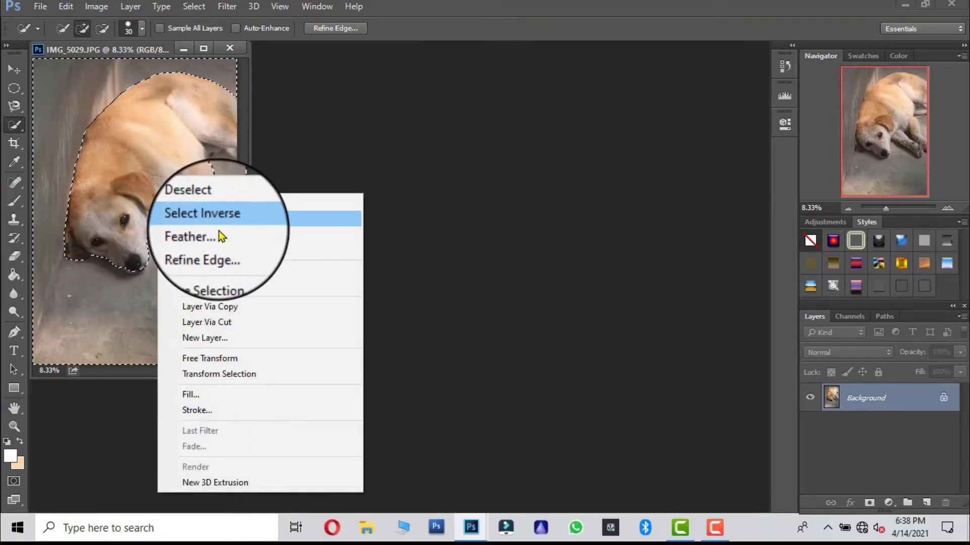
left_click(223, 222)
right_click(161, 144)
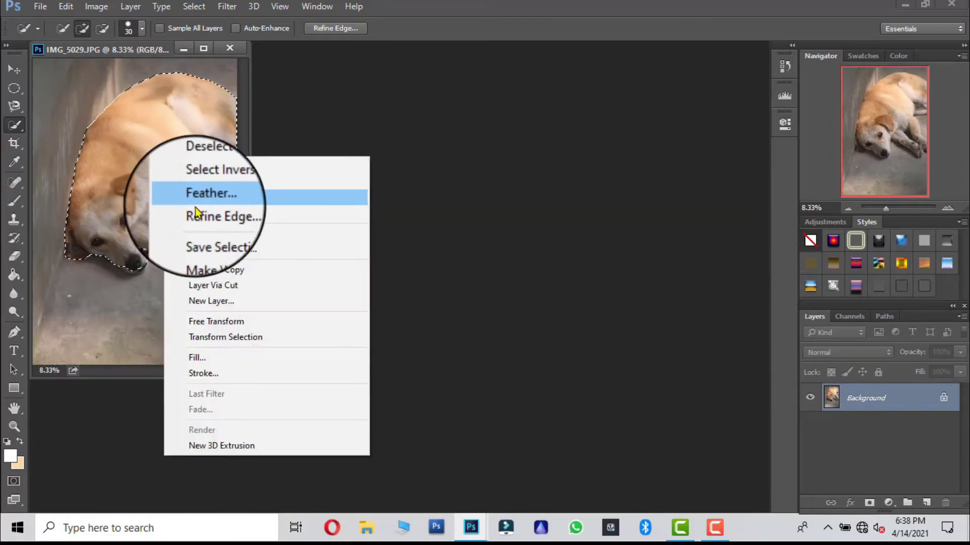
left_click(201, 217)
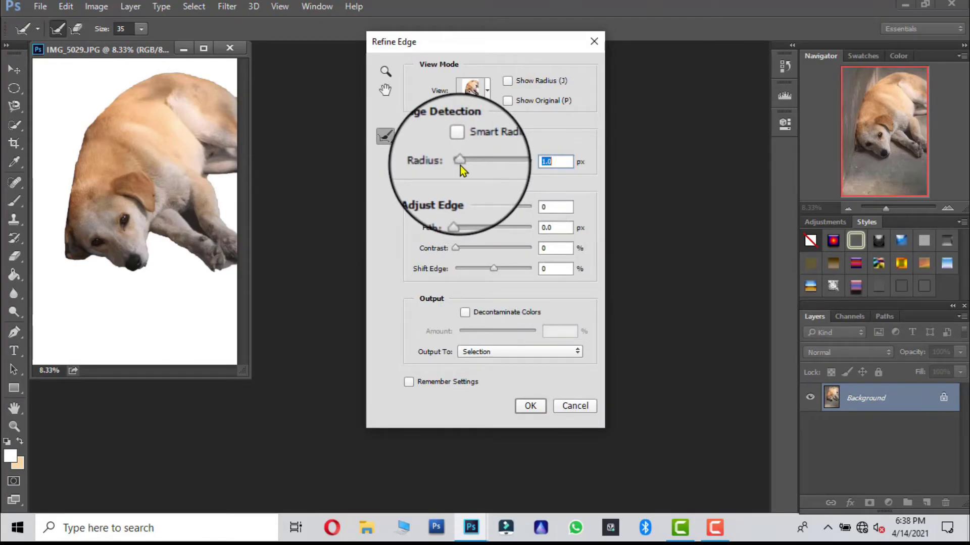
left_click(544, 352)
left_click(531, 407)
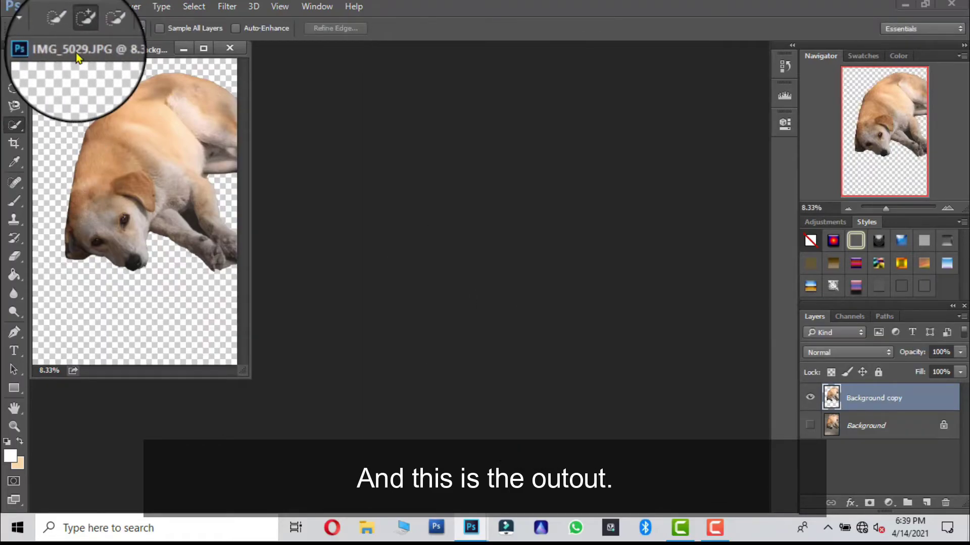
Close the cutout document without saving.
left_click_drag(90, 50, 201, 98)
left_click(340, 76)
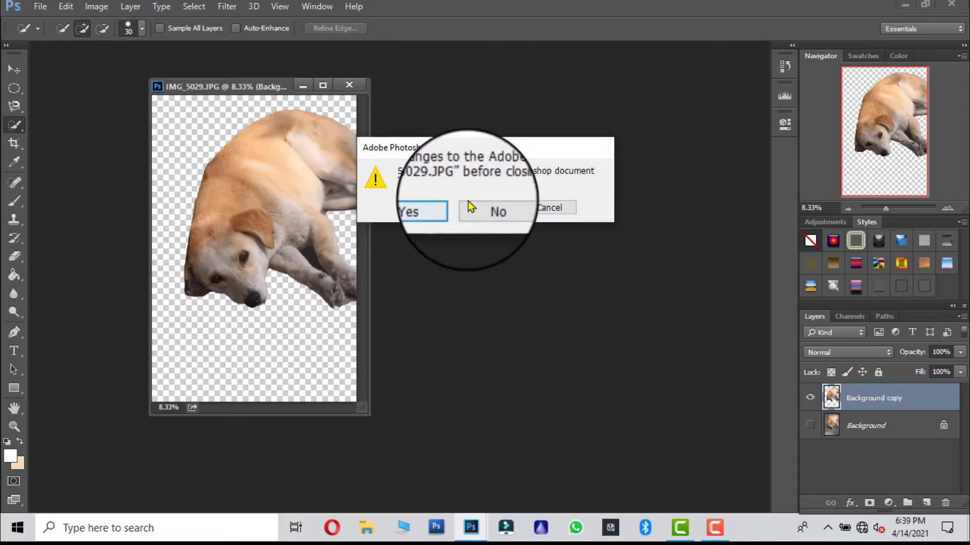
left_click(485, 206)
Choose the Crop tool and reopen IMG_5029, centring its window.
right_click(18, 129)
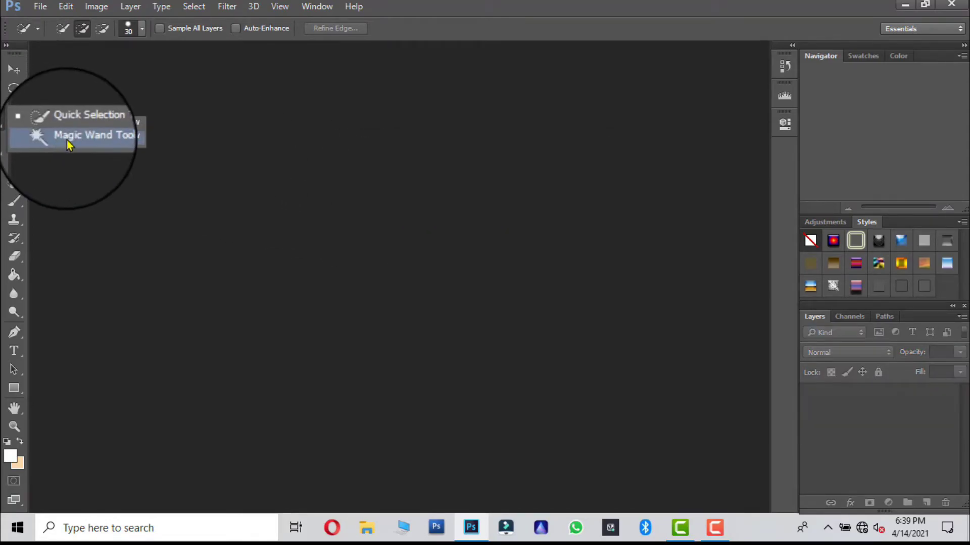
left_click(10, 146)
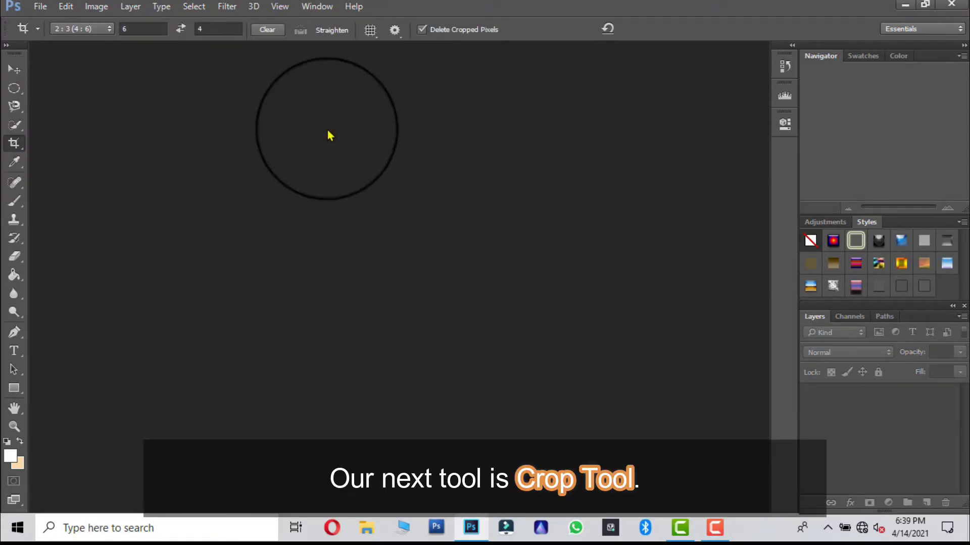
double_click(327, 129)
left_click(409, 200)
left_click(379, 313)
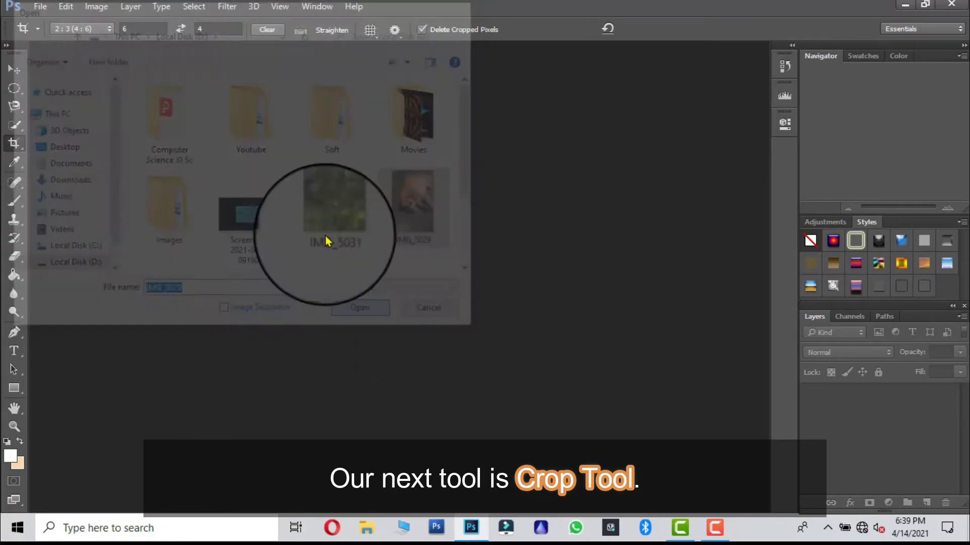
left_click_drag(168, 64, 276, 79)
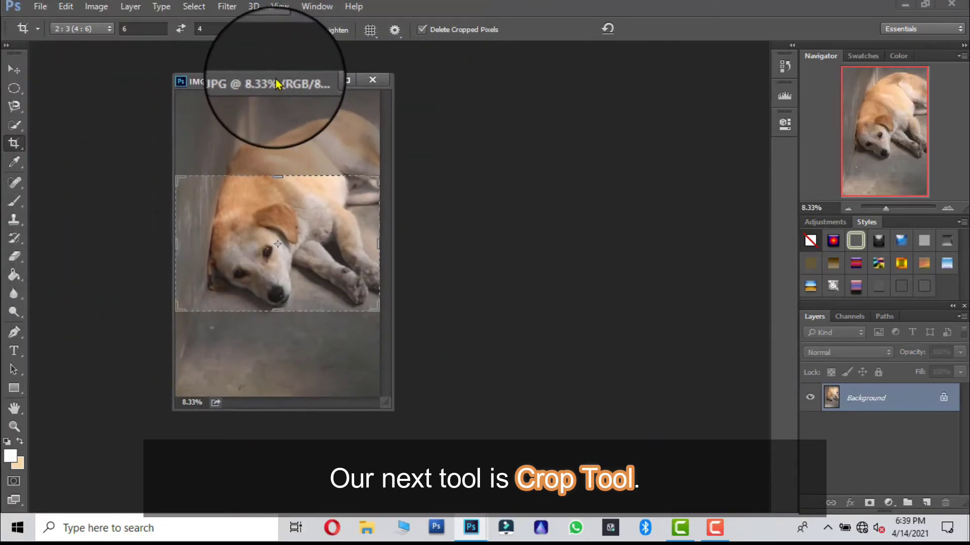
Crop with the 4 in x 6 in 300 ppi preset, then enlarge and zoom the view.
left_click(30, 32)
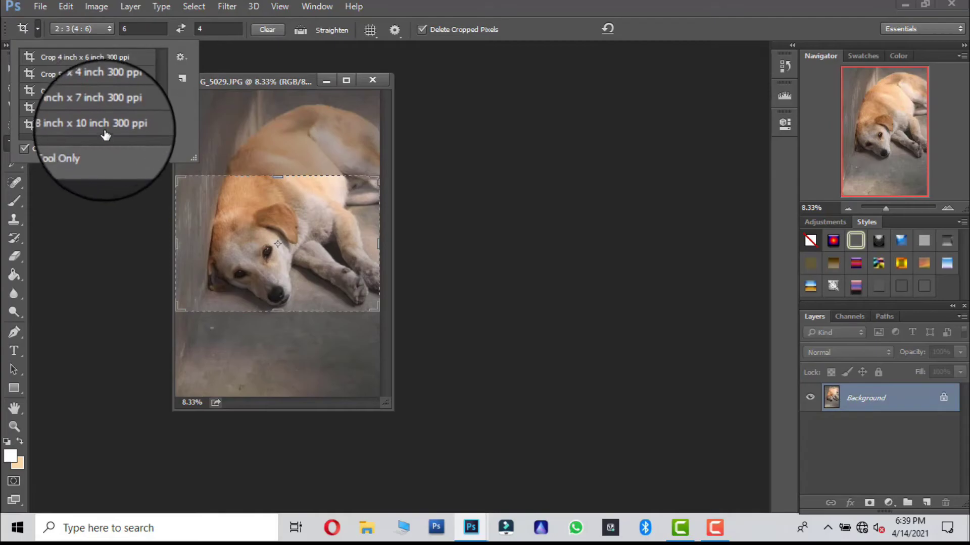
left_click(101, 59)
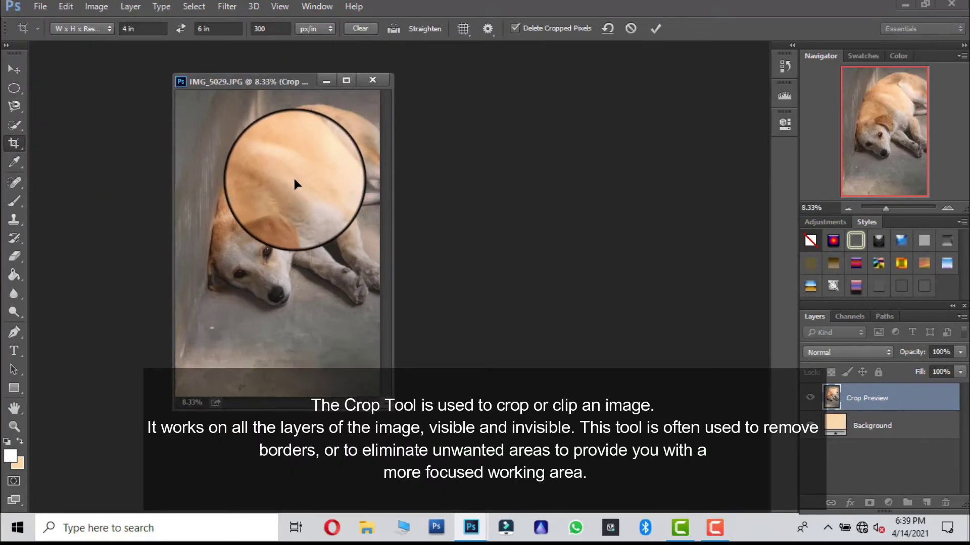
key("Return")
left_click_drag(421, 329, 467, 305)
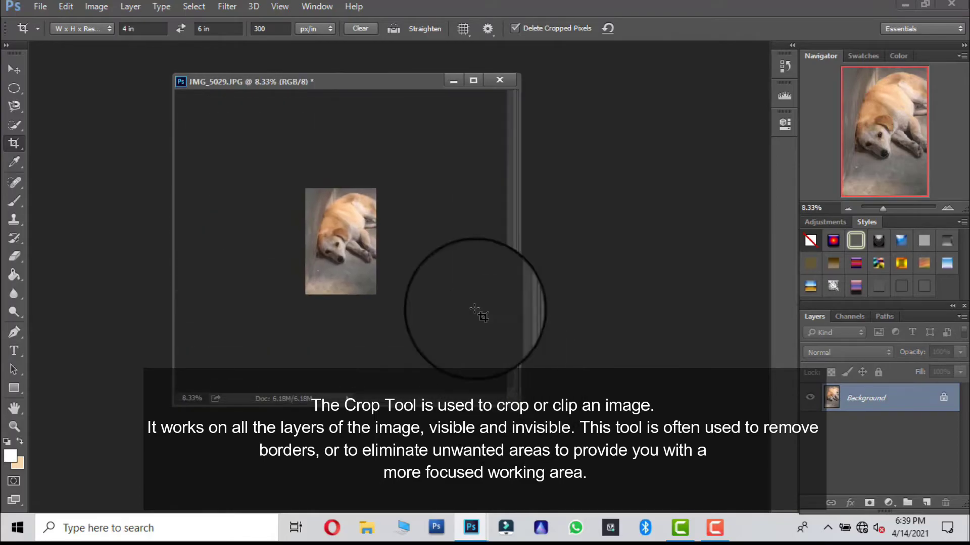
left_click_drag(383, 84, 320, 81)
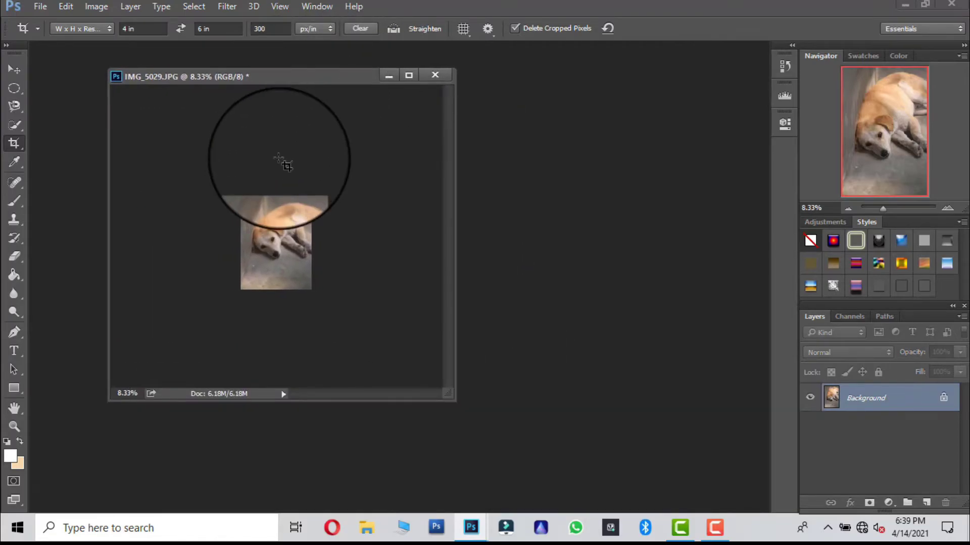
key("ctrl+plus")
key("ctrl+plus")
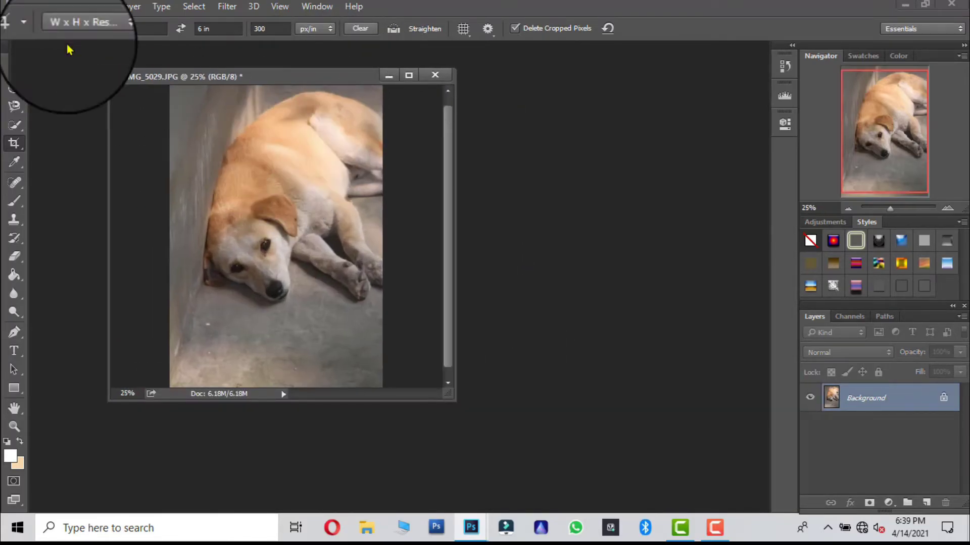
Crop to landscape 6 x 4 in framing the dog's face, then close without saving.
left_click(23, 30)
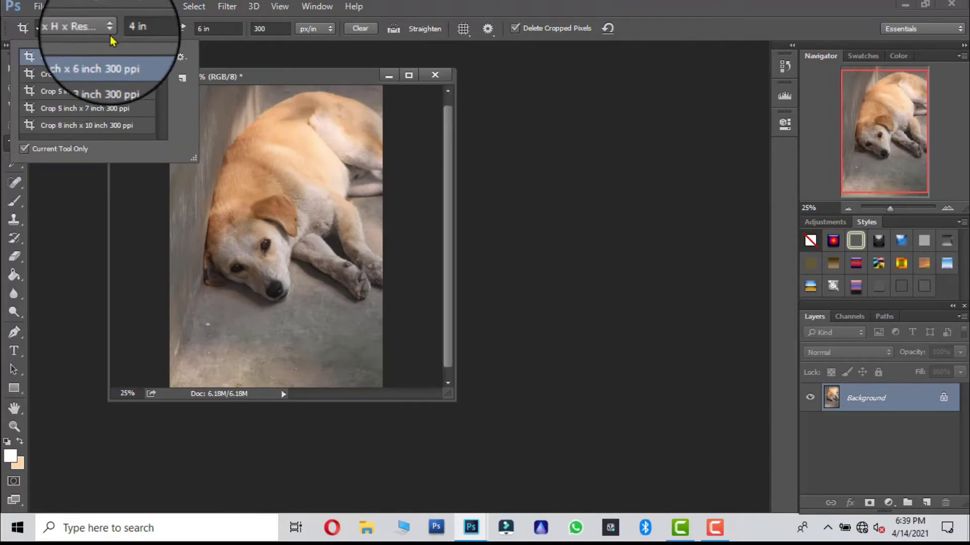
left_click(181, 28)
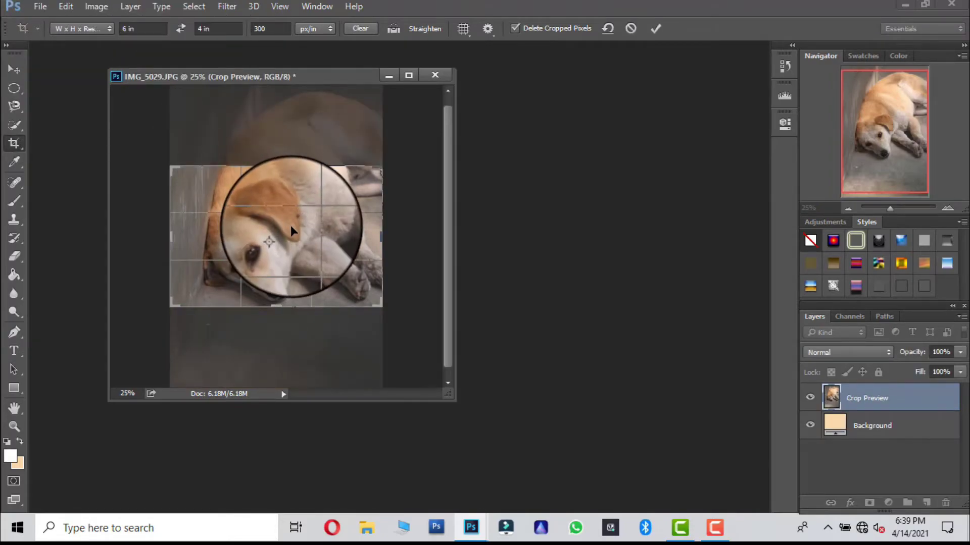
left_click_drag(285, 207, 289, 209)
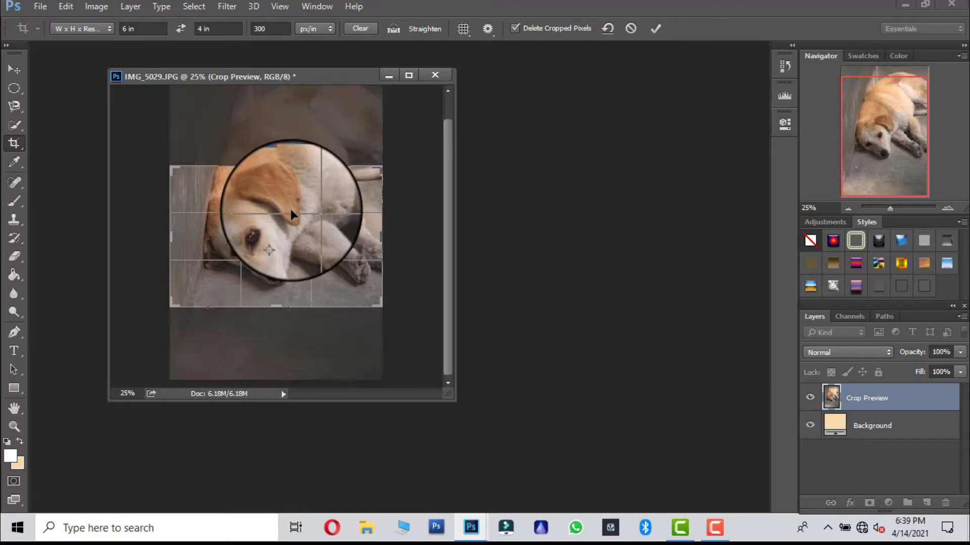
key("Return")
key("Return")
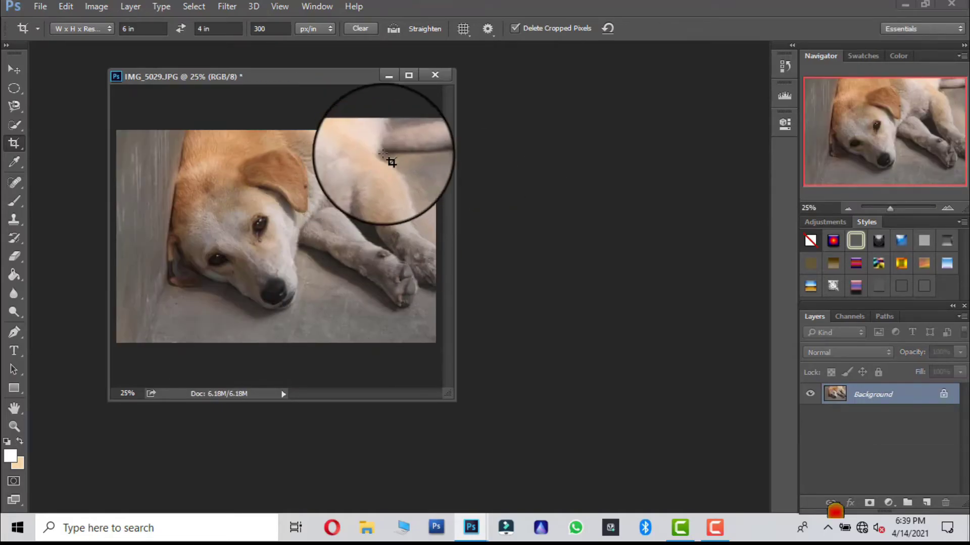
left_click(435, 73)
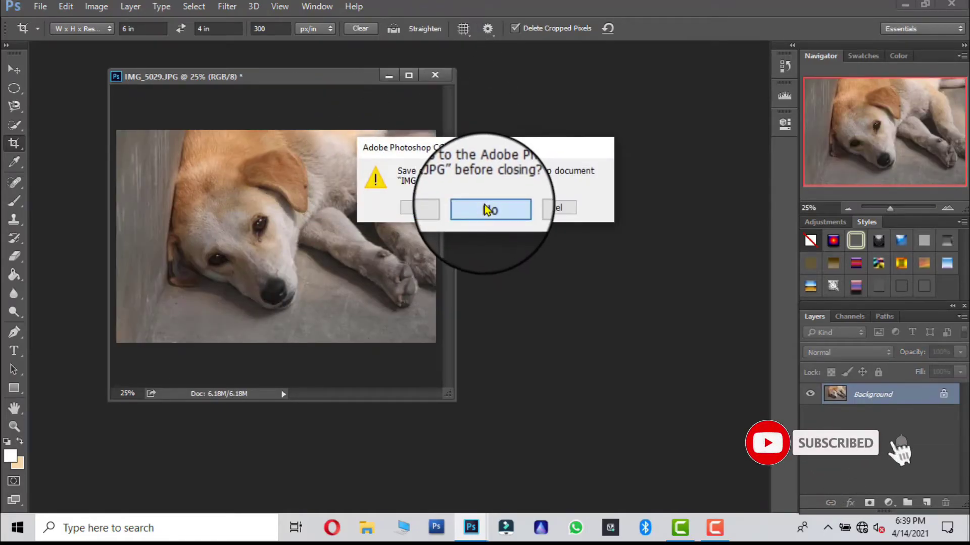
left_click(488, 210)
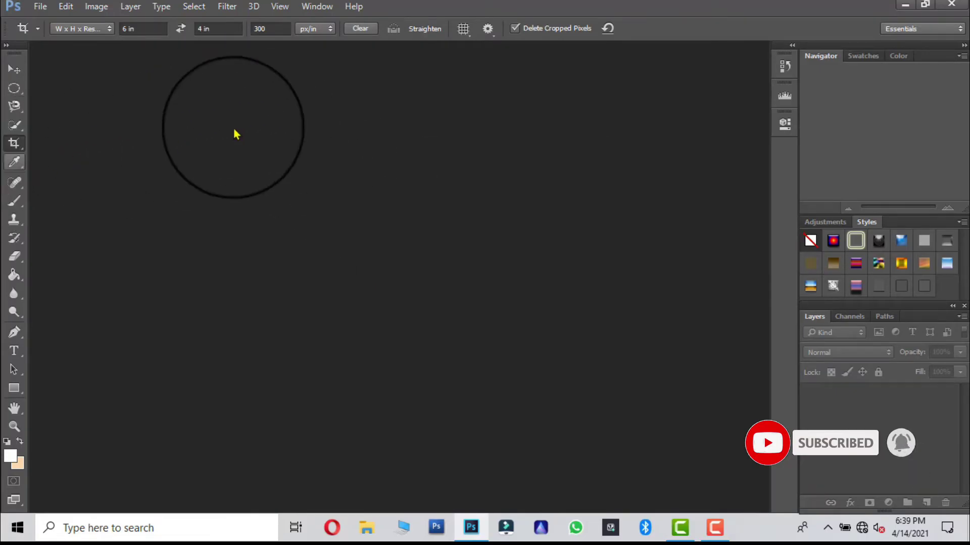
Reopen IMG_5029 and select the Eyedropper tool.
double_click(260, 126)
left_click(420, 202)
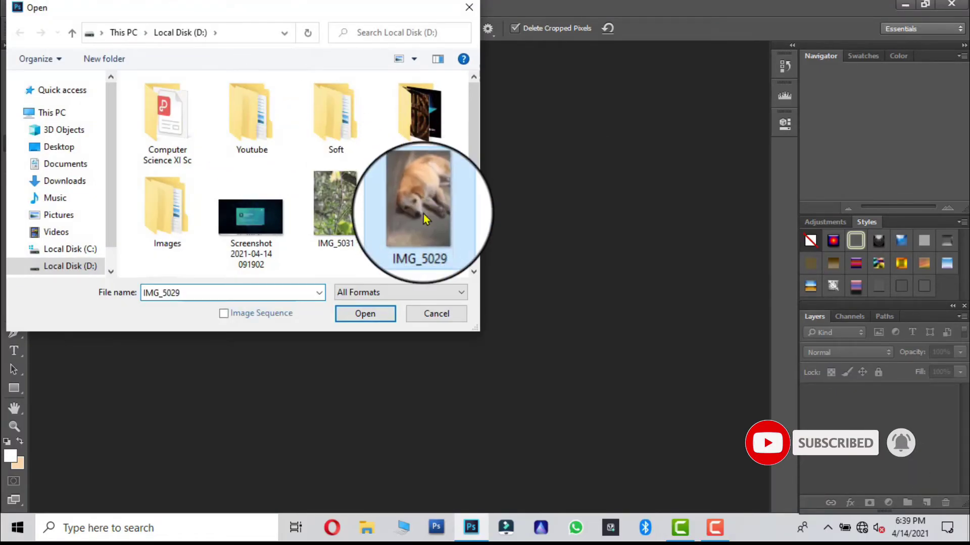
left_click(390, 314)
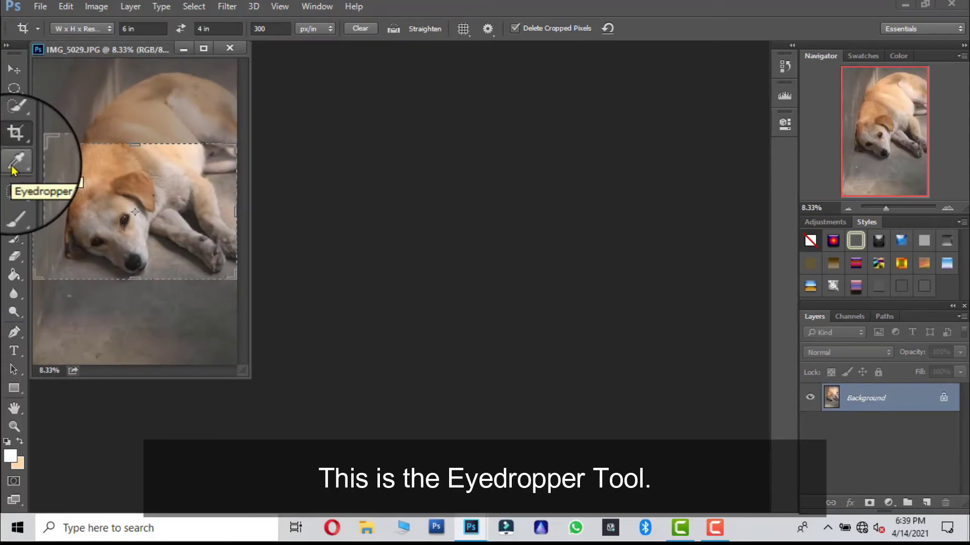
left_click(13, 168)
left_click_drag(126, 55, 361, 81)
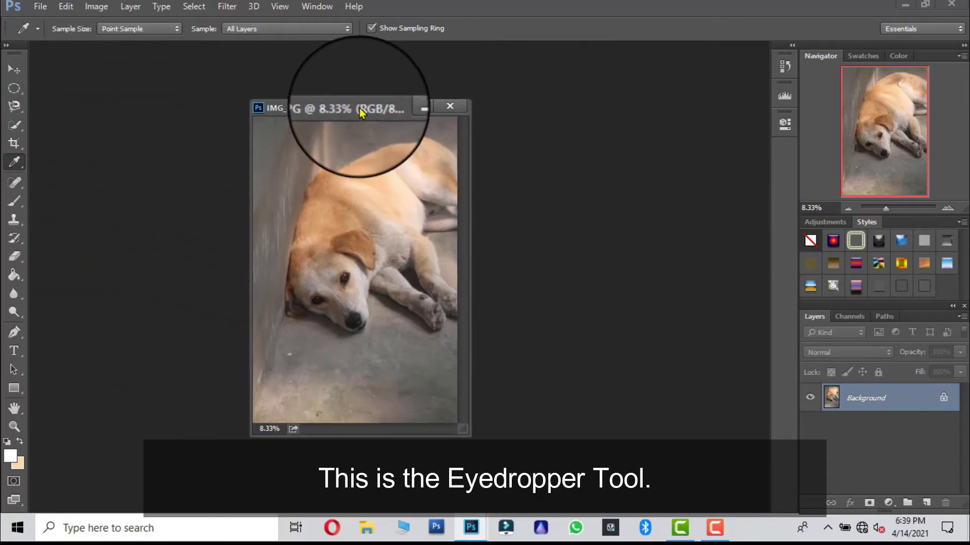
Sample the dog's tan fur and grey floor into the foreground colour, ending on the fur.
left_click(363, 159)
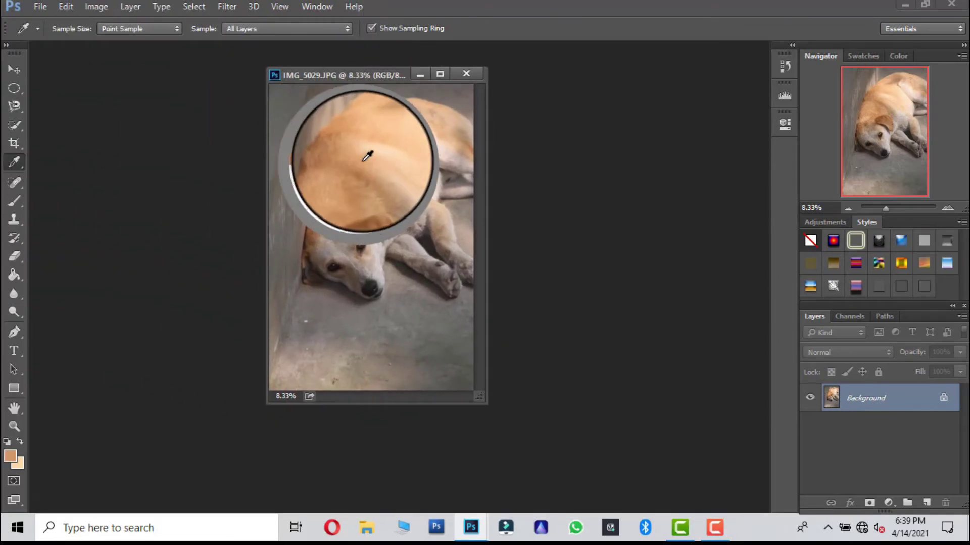
left_click_drag(367, 156, 356, 195)
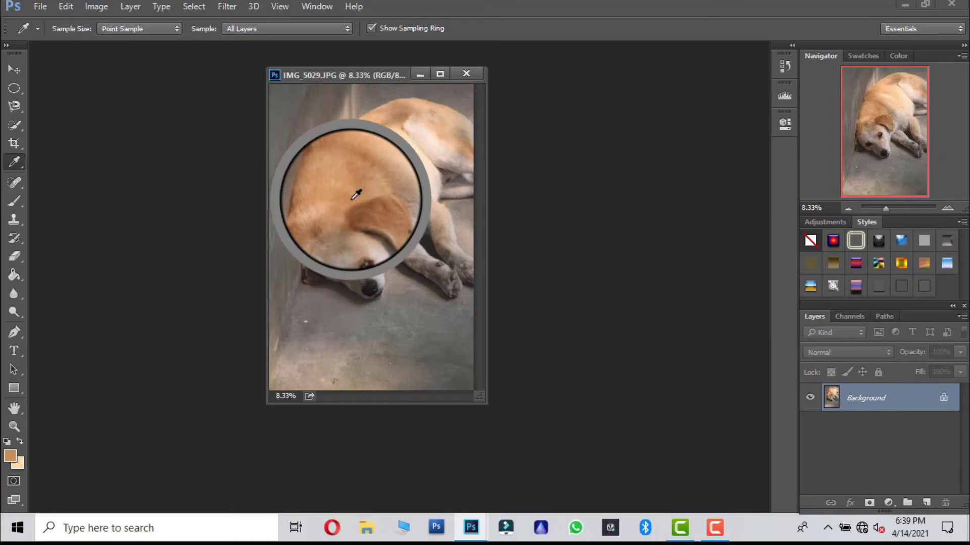
left_click_drag(356, 195, 378, 298)
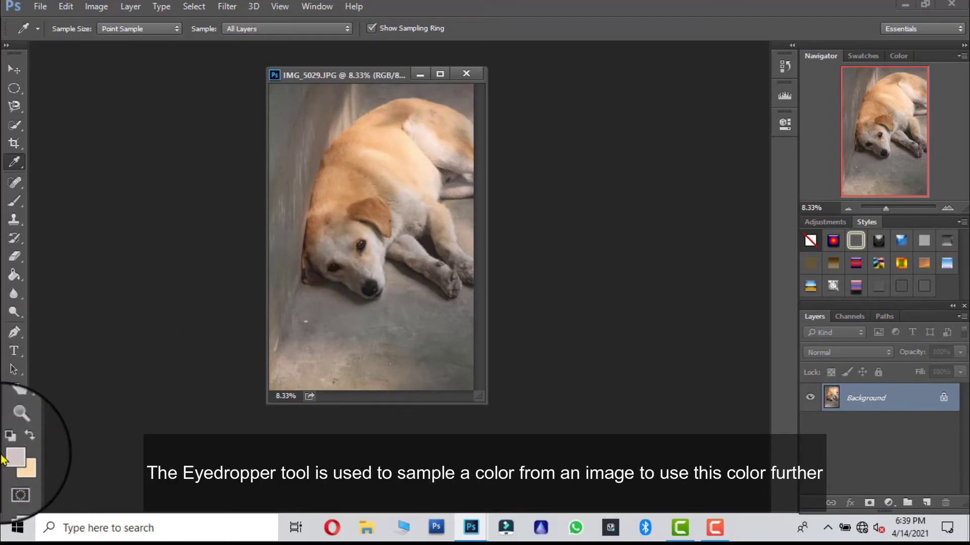
mouse_move(353, 297)
left_mouse_down()
mouse_move(425, 220)
mouse_move(426, 178)
mouse_move(448, 134)
mouse_move(373, 190)
mouse_move(370, 275)
mouse_move(359, 212)
mouse_move(339, 196)
mouse_move(323, 231)
mouse_move(339, 260)
mouse_move(367, 228)
mouse_move(361, 238)
mouse_move(387, 169)
mouse_move(351, 167)
mouse_move(352, 284)
mouse_move(480, 169)
mouse_move(477, 74)
left_mouse_up()
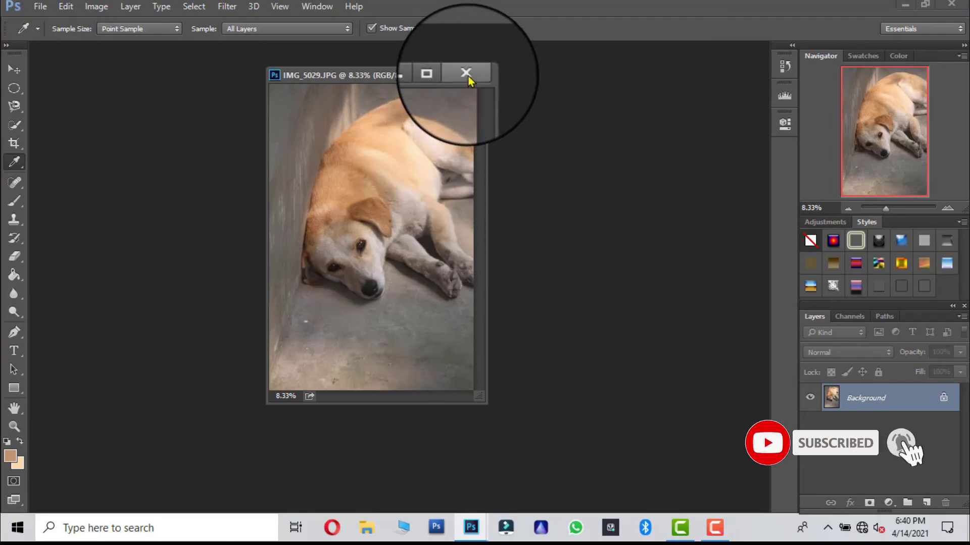
left_click(467, 75)
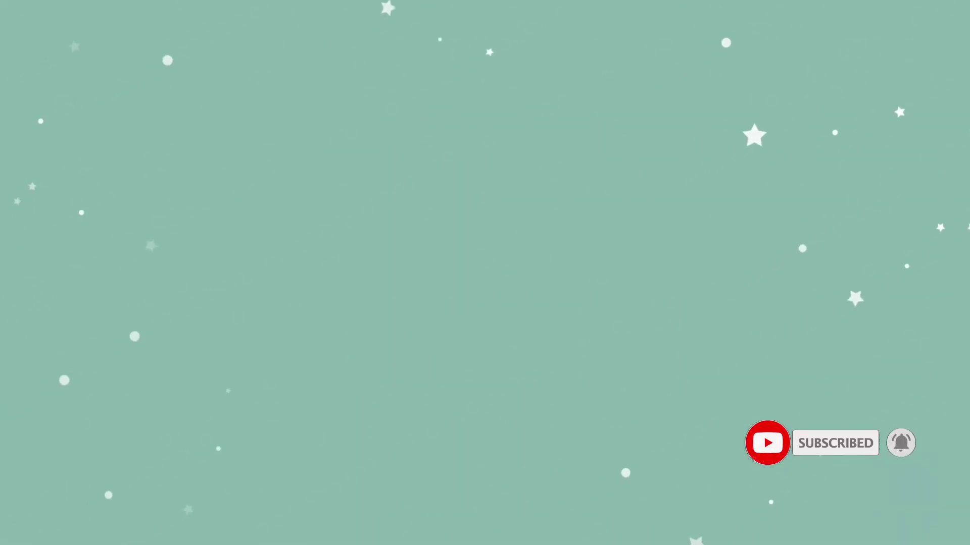